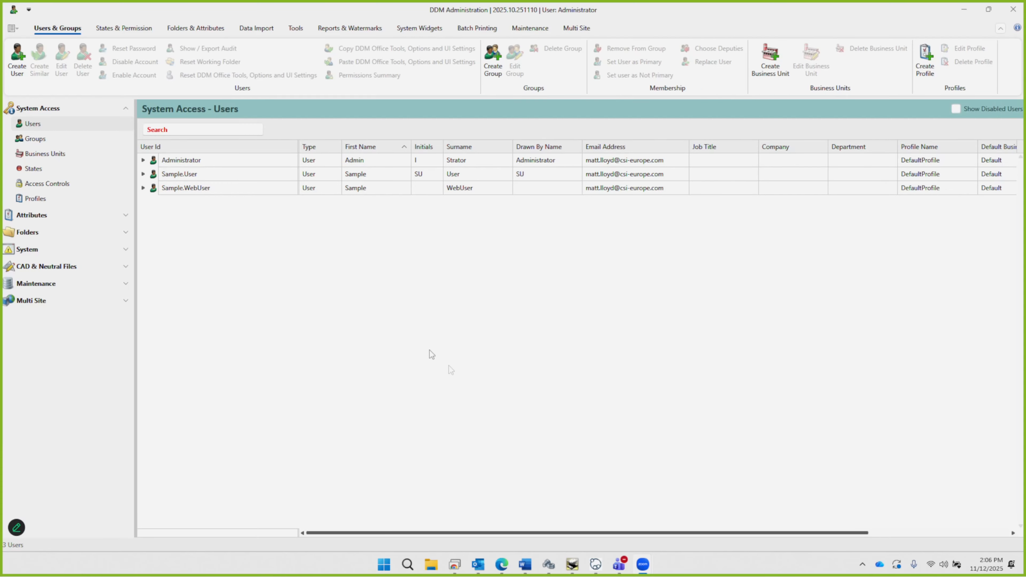
Step: Review the interface themes available for the administration tool, leaving the current theme selected
{"action": "left_click", "coordinate": [16, 29]}
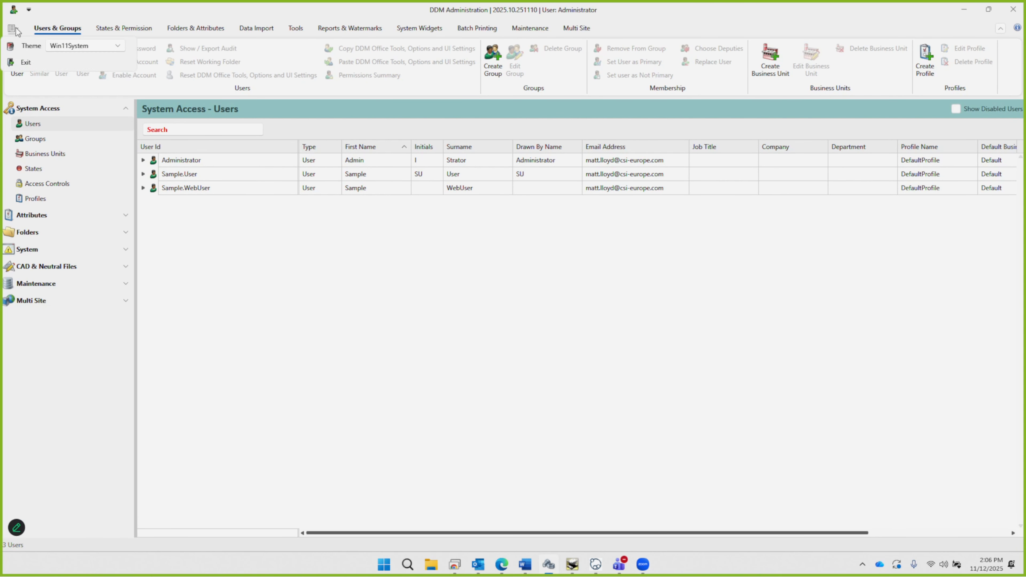
{"action": "left_click", "coordinate": [121, 46]}
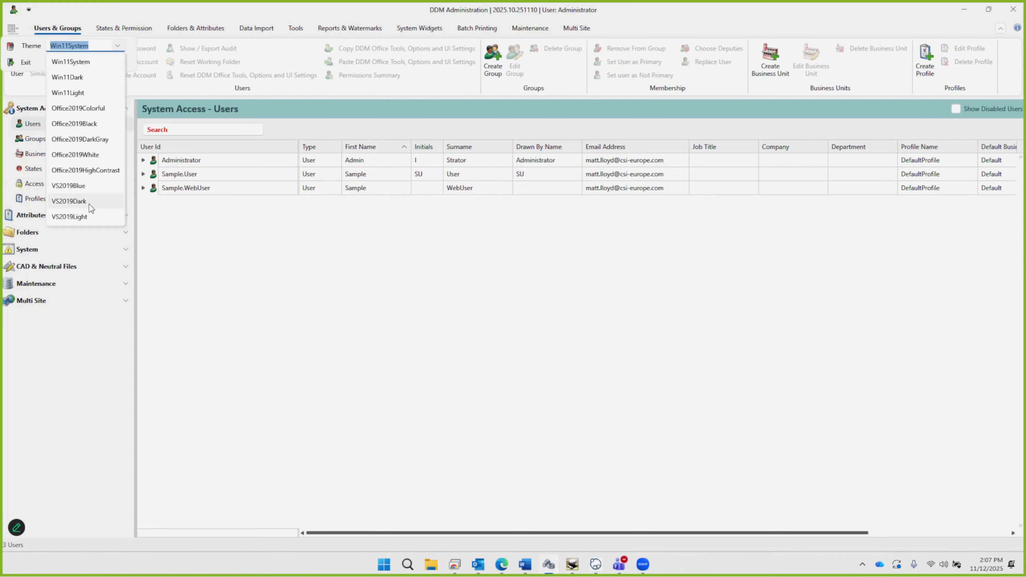
{"action": "left_click", "coordinate": [229, 244]}
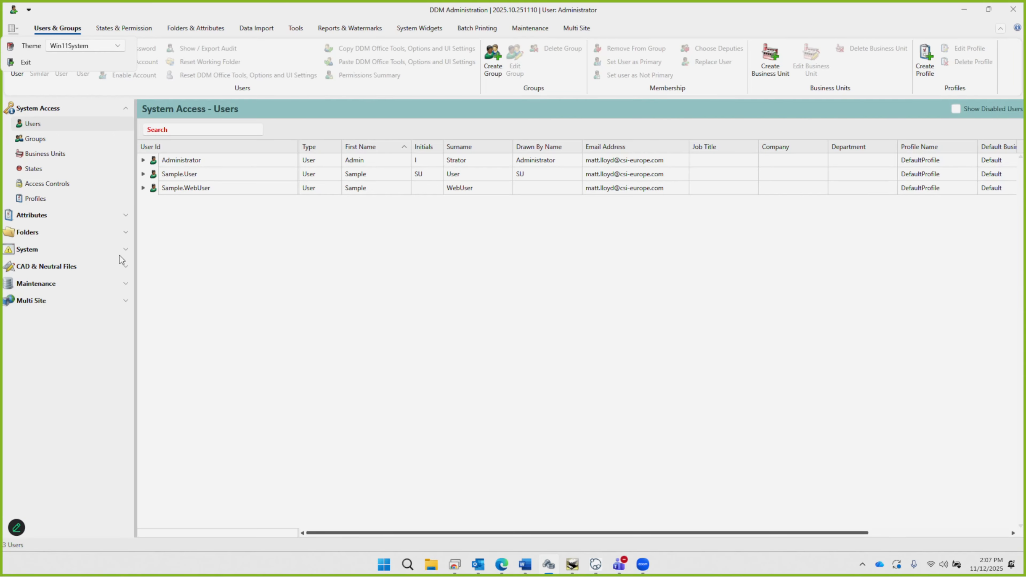
Step: Open the System settings to examine the search results and maximum query limits
{"action": "left_click", "coordinate": [125, 249]}
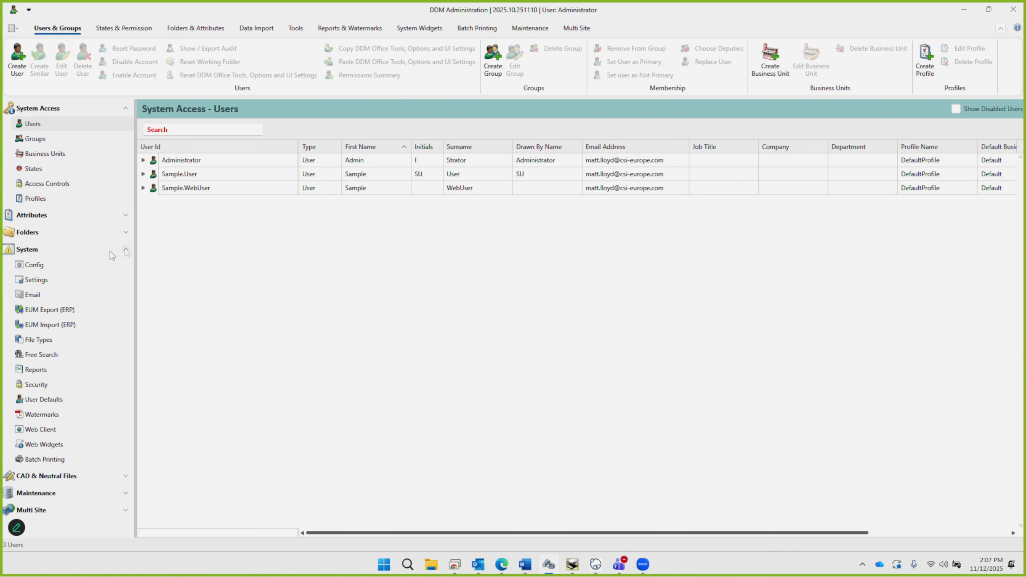
{"action": "left_click", "coordinate": [34, 285]}
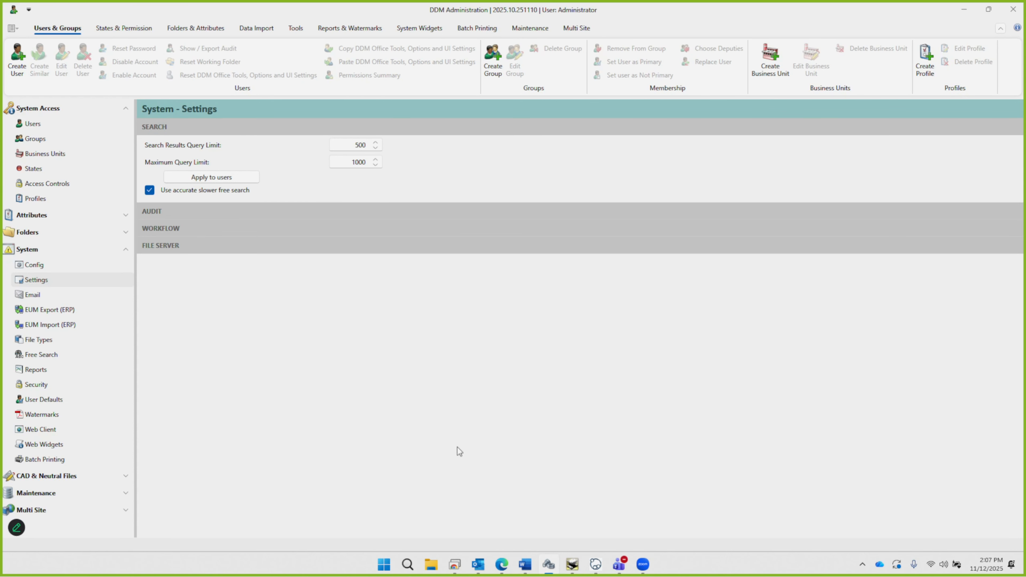
Step: Switch to the DDM client and examine the query limit settings in its Searching options
{"action": "mouse_move", "coordinate": [595, 565]}
{"action": "left_click", "coordinate": [596, 525]}
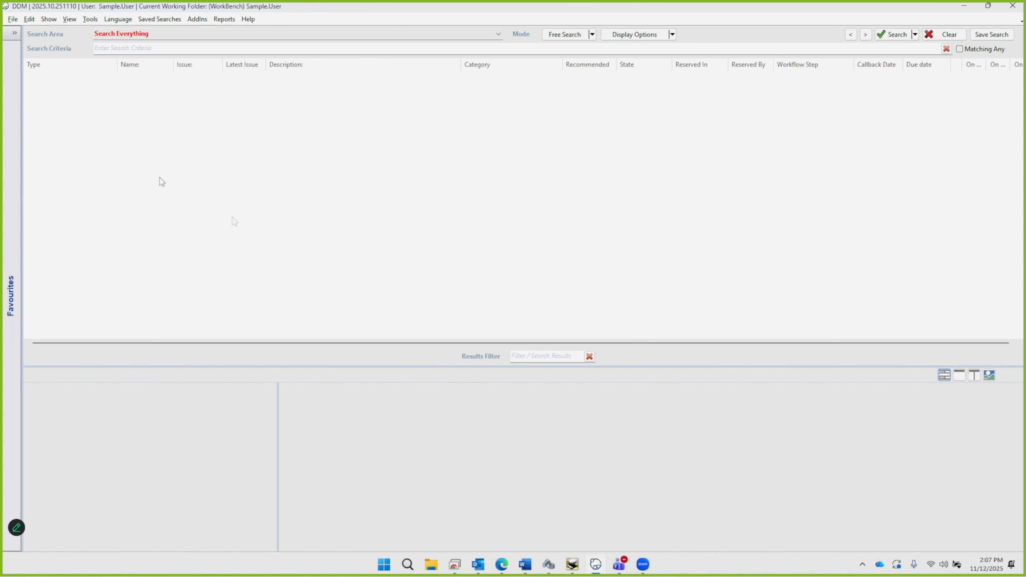
{"action": "left_click", "coordinate": [90, 19]}
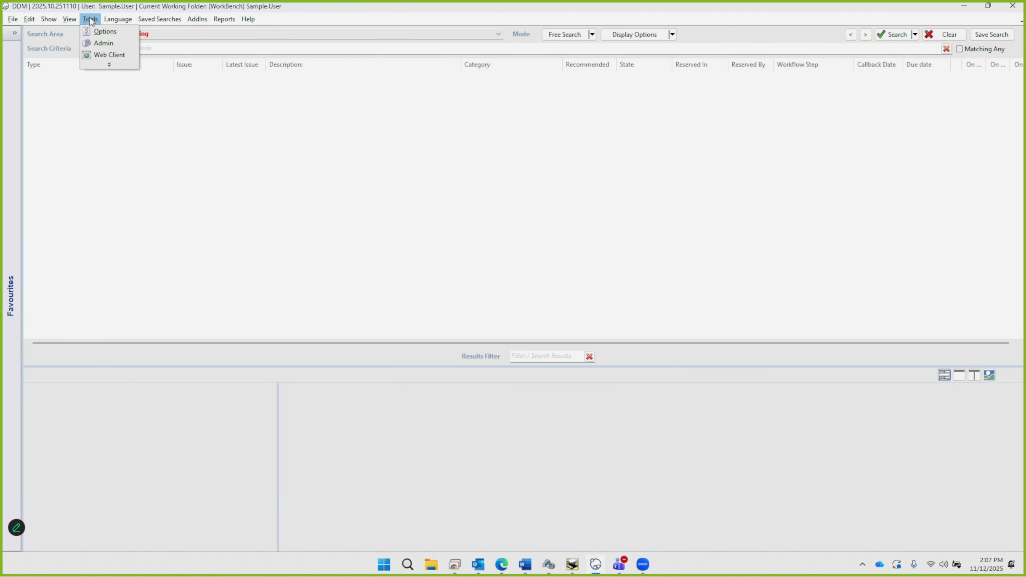
{"action": "left_click", "coordinate": [106, 34]}
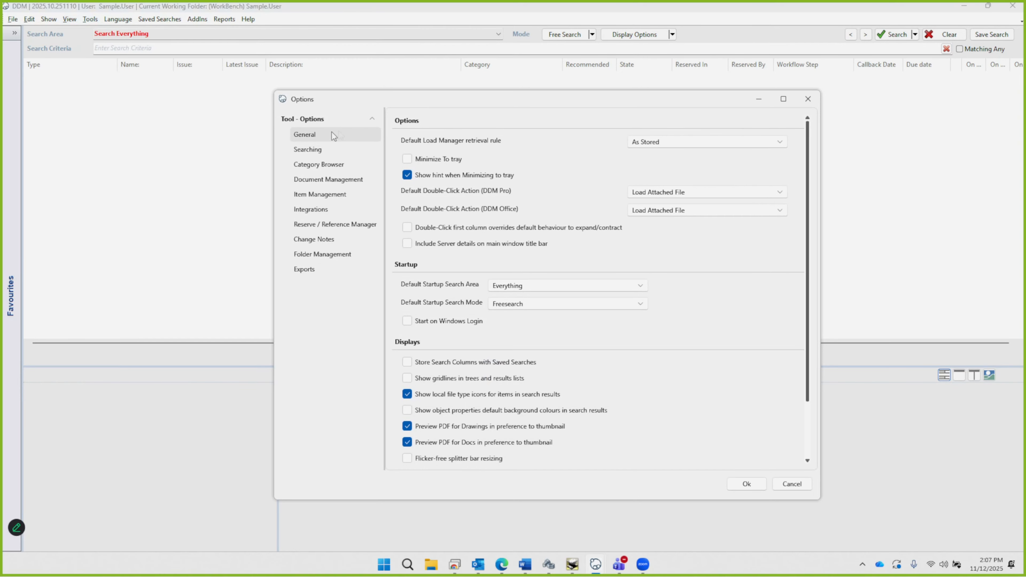
{"action": "left_click", "coordinate": [308, 149]}
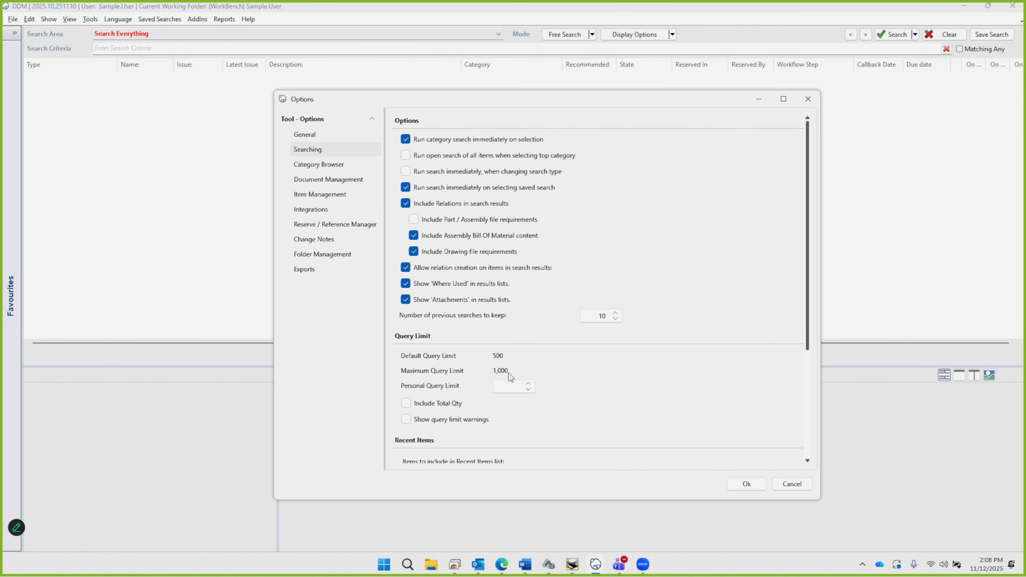
{"action": "scroll", "coordinate": [510, 376], "scroll_direction": "down", "scroll_amount": 1}
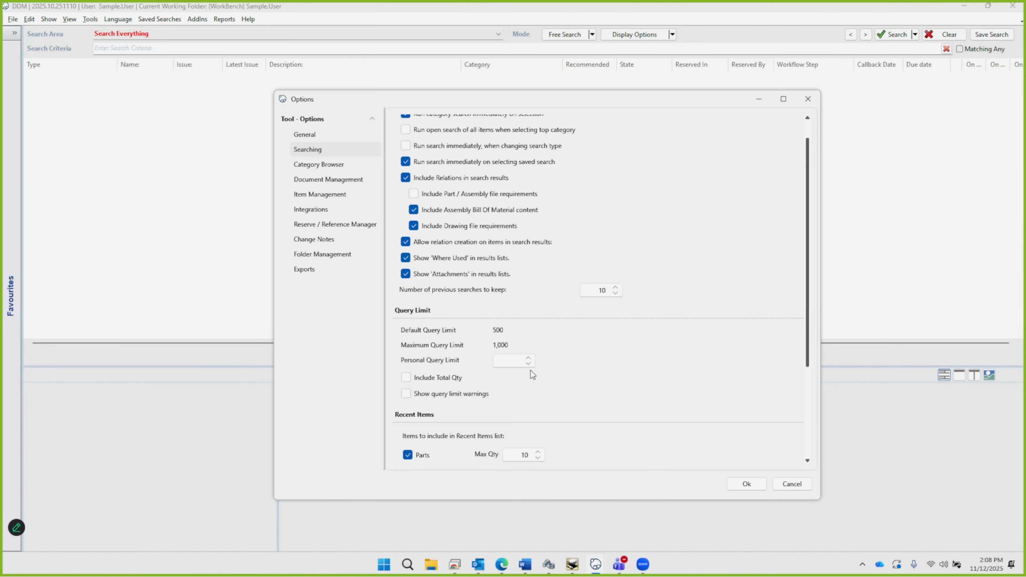
Step: Try a personal query limit of 1500, correct it to 1000, and discard the options changes
{"action": "type", "text": "1500"}
{"action": "key", "text": "BackSpace"}
{"action": "key", "text": "BackSpace"}
{"action": "key", "text": "BackSpace"}
{"action": "type", "text": "000"}
{"action": "left_click", "coordinate": [792, 484]}
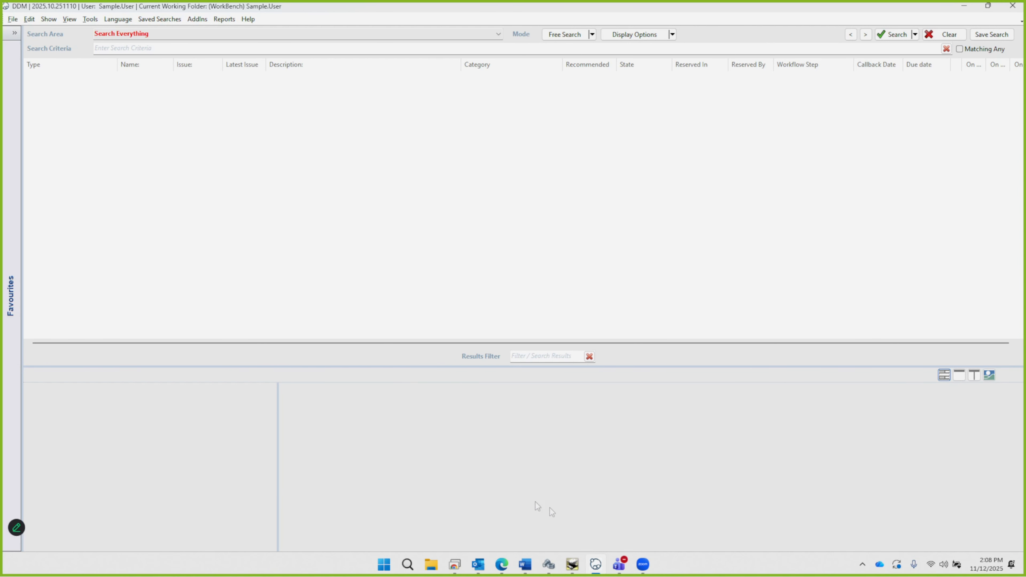
Step: Return to DDM Administration and launch the Inventor Version Updater from the Inventor section of the CAD Settings
{"action": "left_click", "coordinate": [549, 564]}
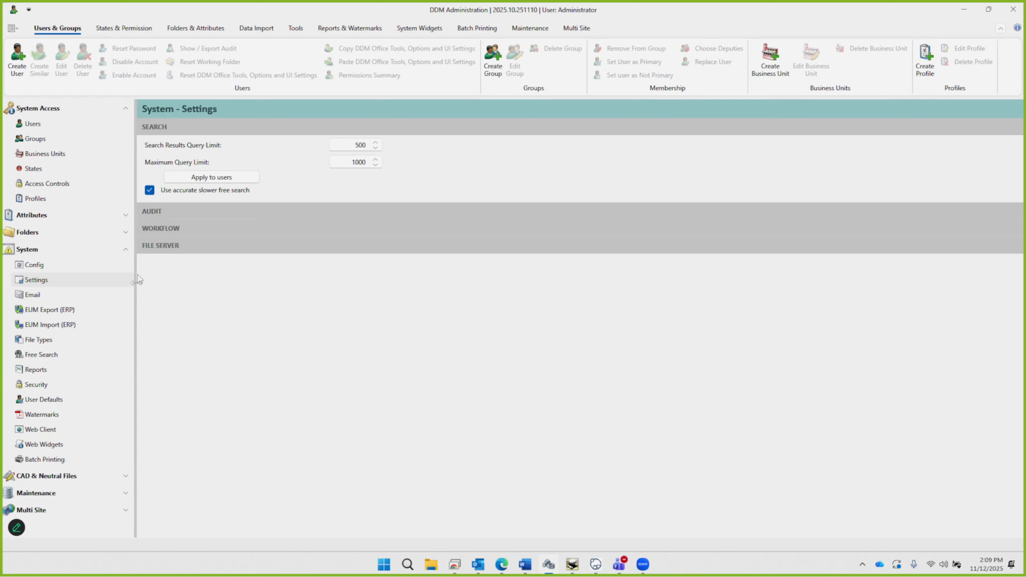
{"action": "left_click", "coordinate": [125, 250]}
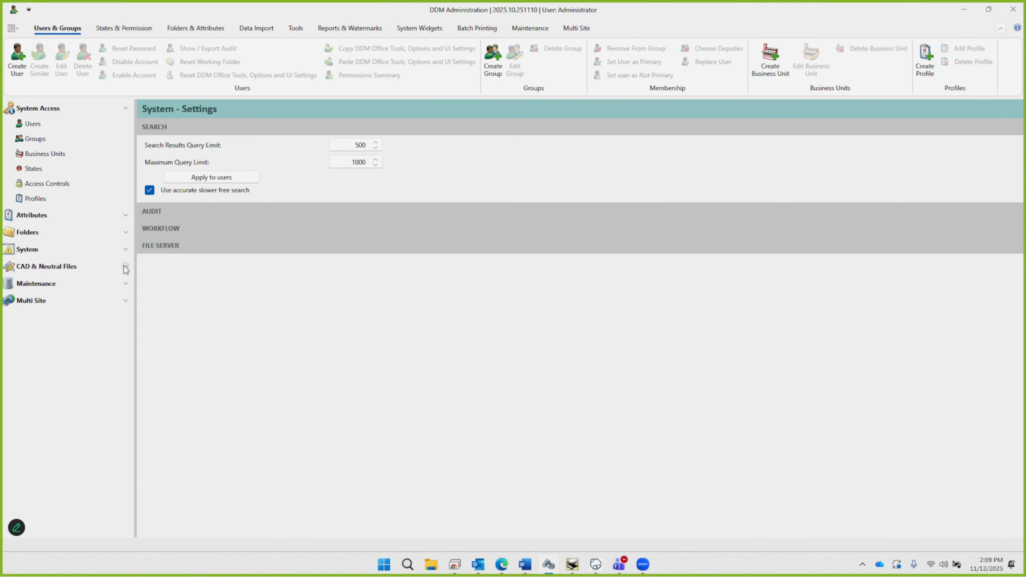
{"action": "left_click", "coordinate": [126, 266]}
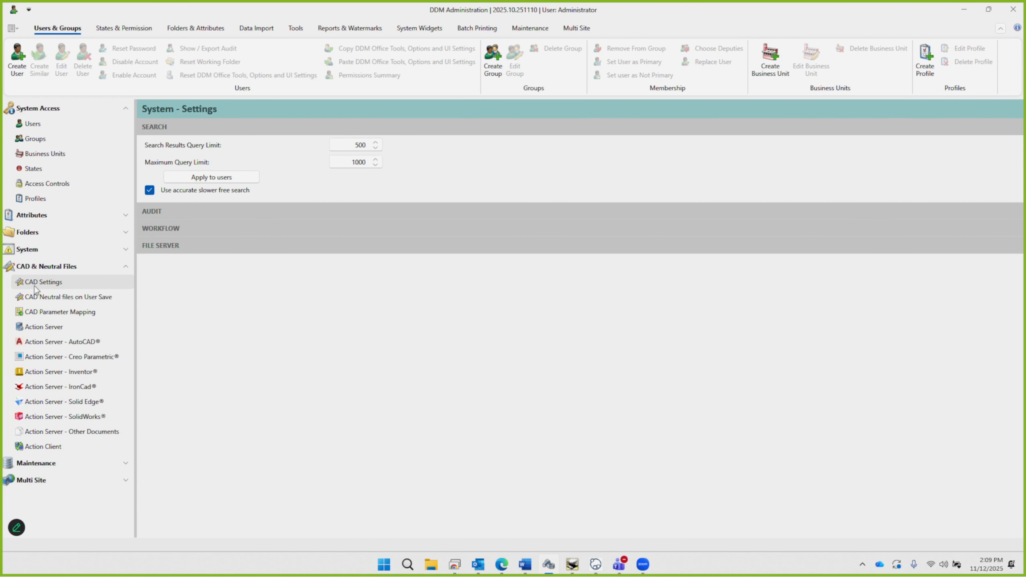
{"action": "left_click", "coordinate": [36, 283]}
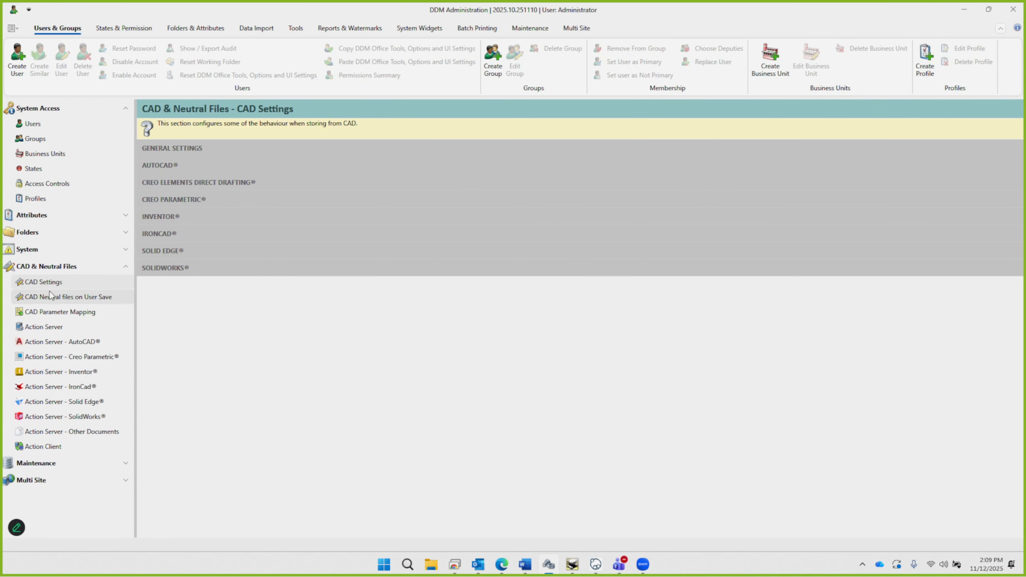
{"action": "left_click", "coordinate": [161, 217]}
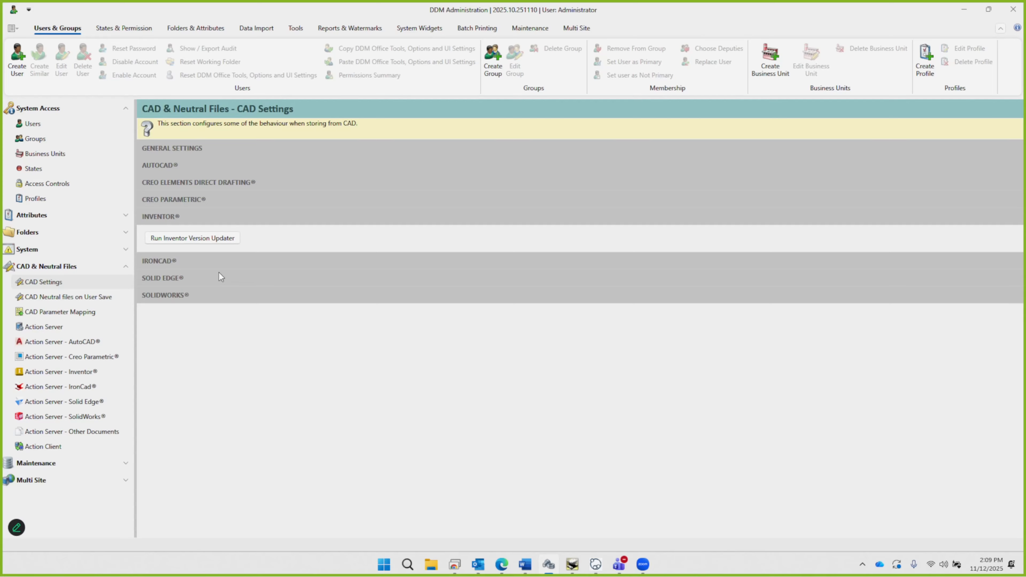
{"action": "left_click", "coordinate": [195, 235]}
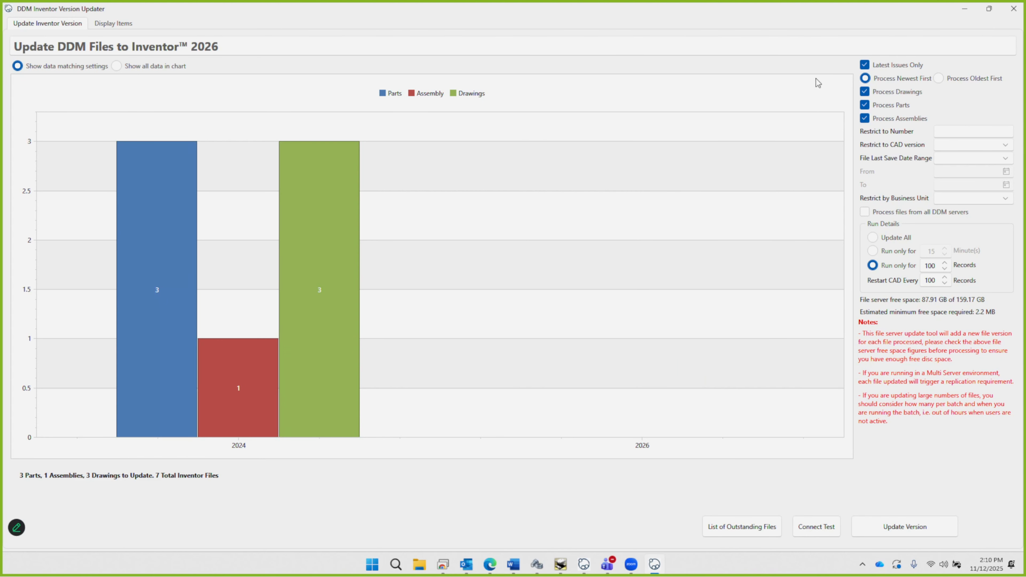
Step: Try switching off Latest Issues Only, Process Assemblies and Process Drawings, and re-enable each of them with Process Newest First selected
{"action": "left_click", "coordinate": [866, 67]}
{"action": "left_click", "coordinate": [866, 68]}
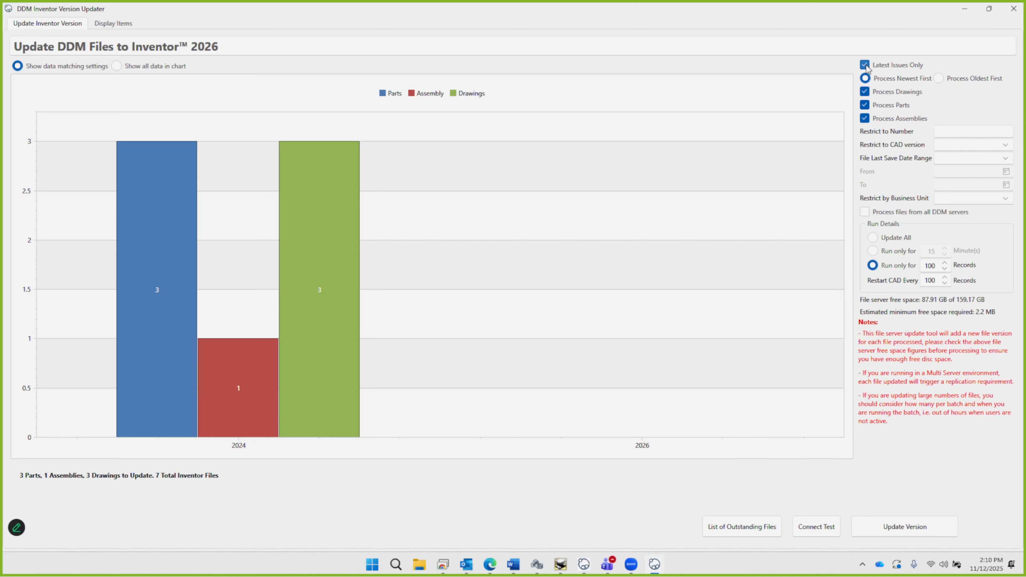
{"action": "left_click", "coordinate": [865, 79]}
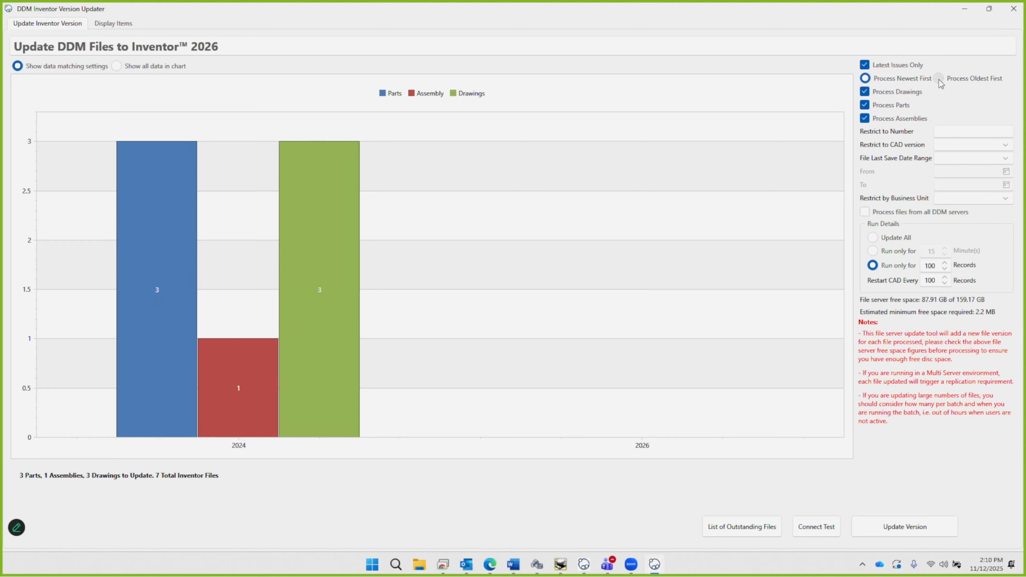
{"action": "left_click", "coordinate": [865, 118]}
{"action": "left_click", "coordinate": [865, 92]}
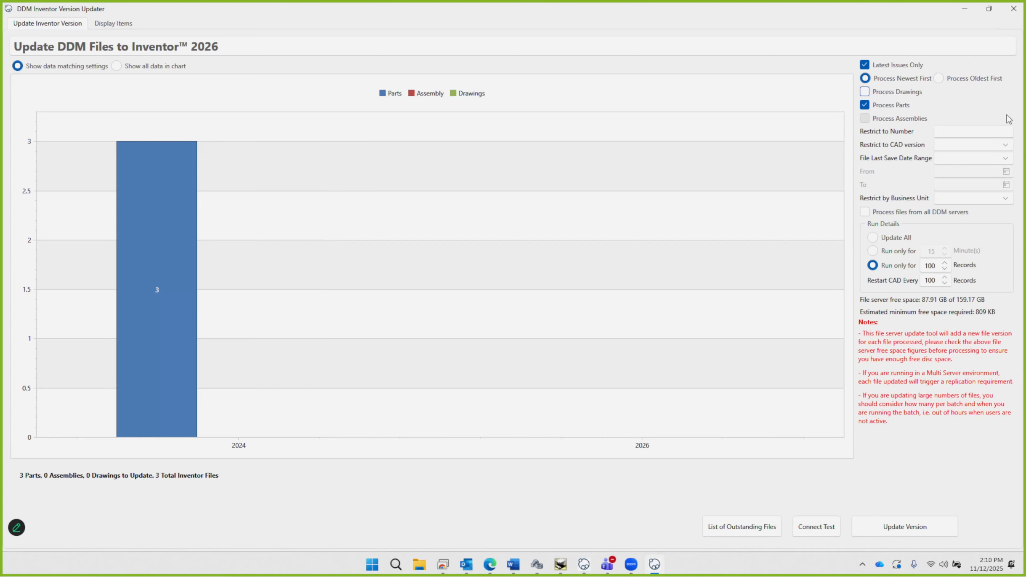
{"action": "left_click", "coordinate": [865, 91]}
{"action": "left_click", "coordinate": [865, 118]}
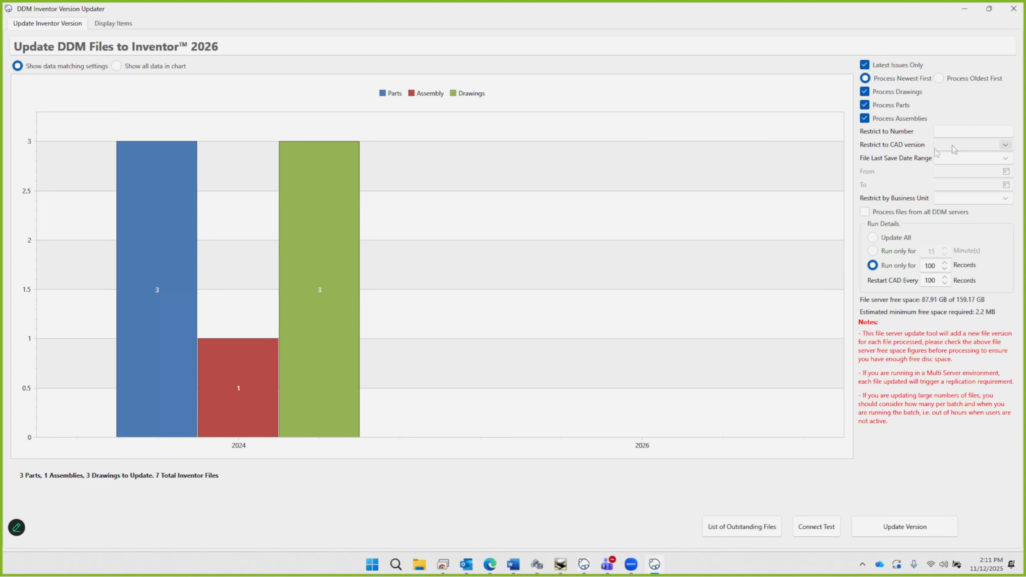
Step: Check the CAD version restriction choices and try a Between Dates last save range starting 9/8/2025
{"action": "left_click", "coordinate": [1004, 146]}
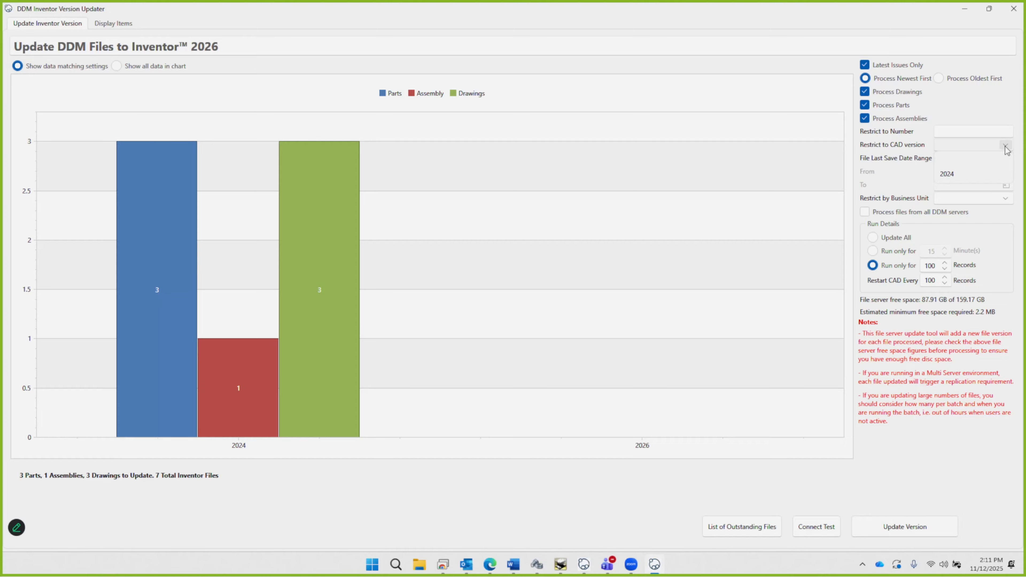
{"action": "left_click", "coordinate": [1006, 146]}
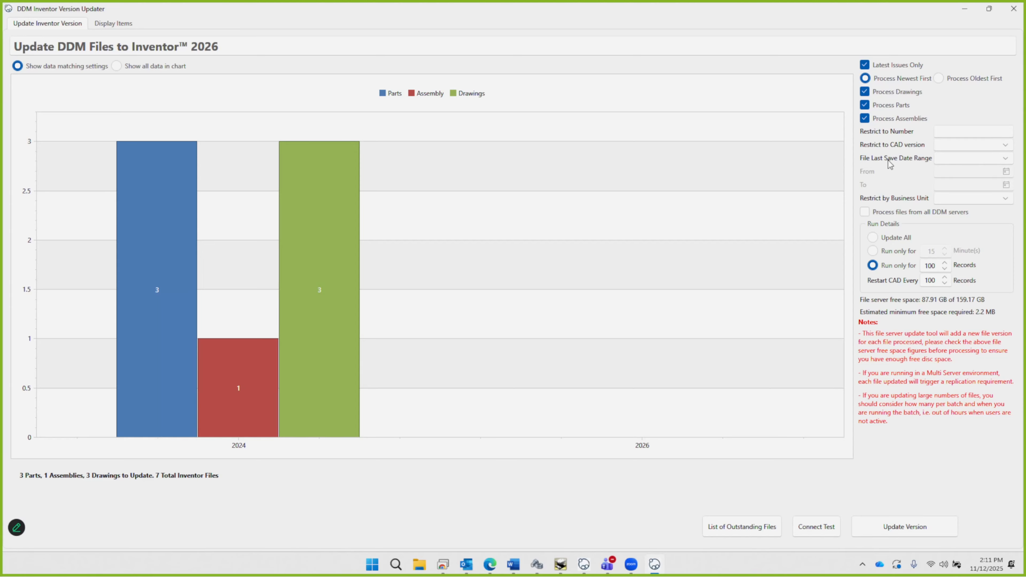
{"action": "left_click", "coordinate": [1008, 159]}
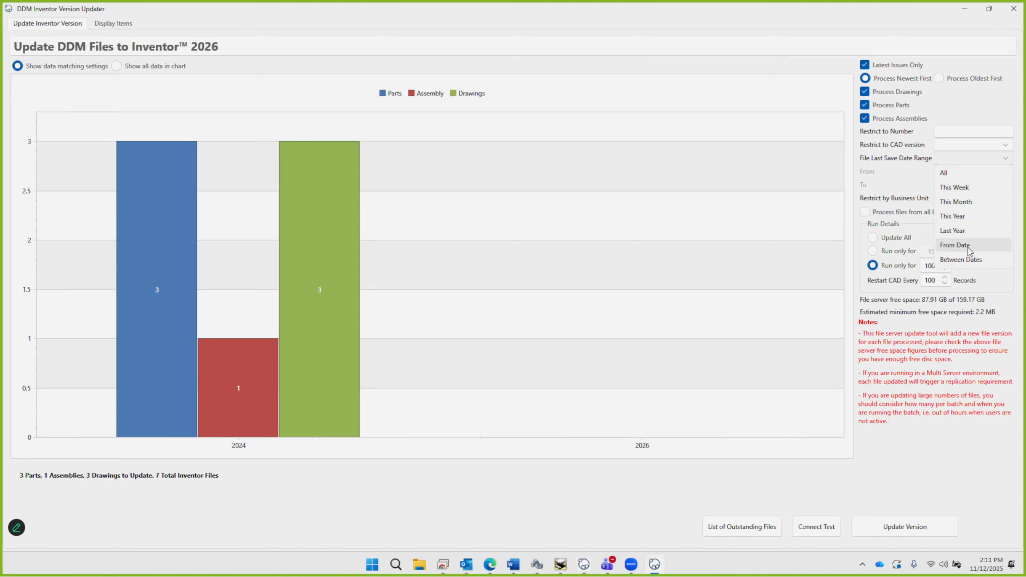
{"action": "left_click", "coordinate": [979, 261]}
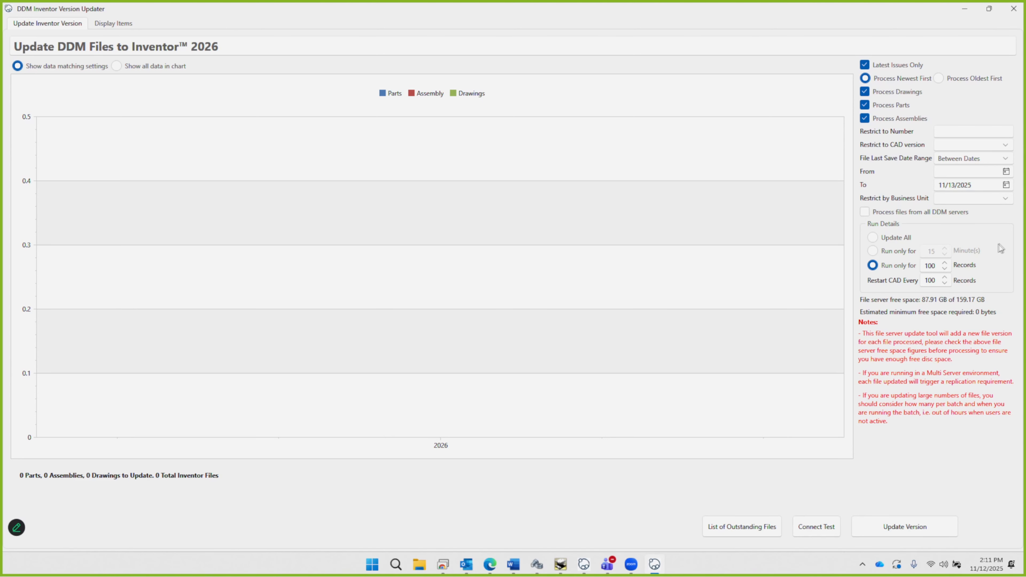
{"action": "left_click", "coordinate": [1005, 172]}
{"action": "left_click", "coordinate": [878, 197]}
{"action": "left_click", "coordinate": [879, 197]}
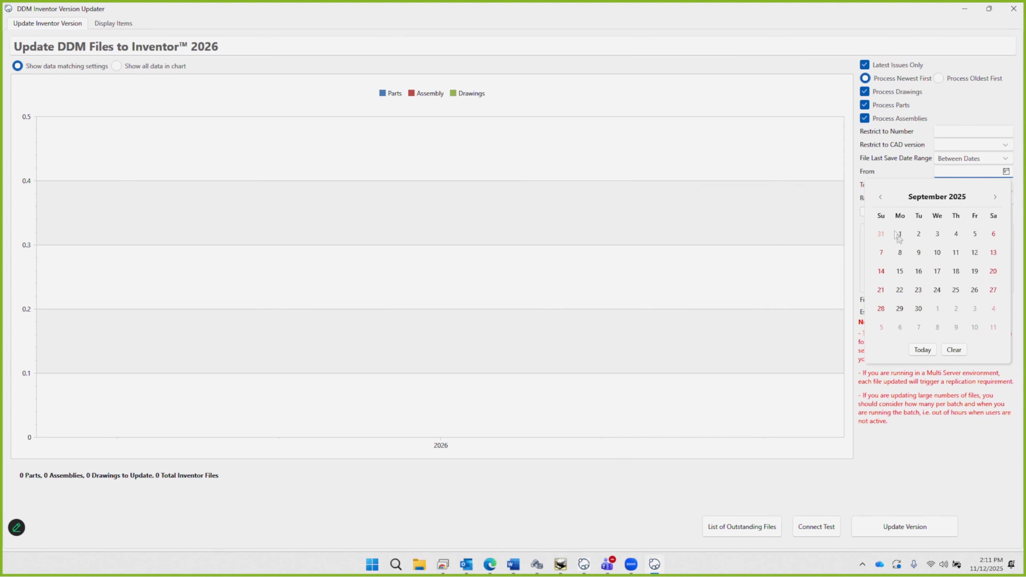
{"action": "left_click", "coordinate": [899, 257]}
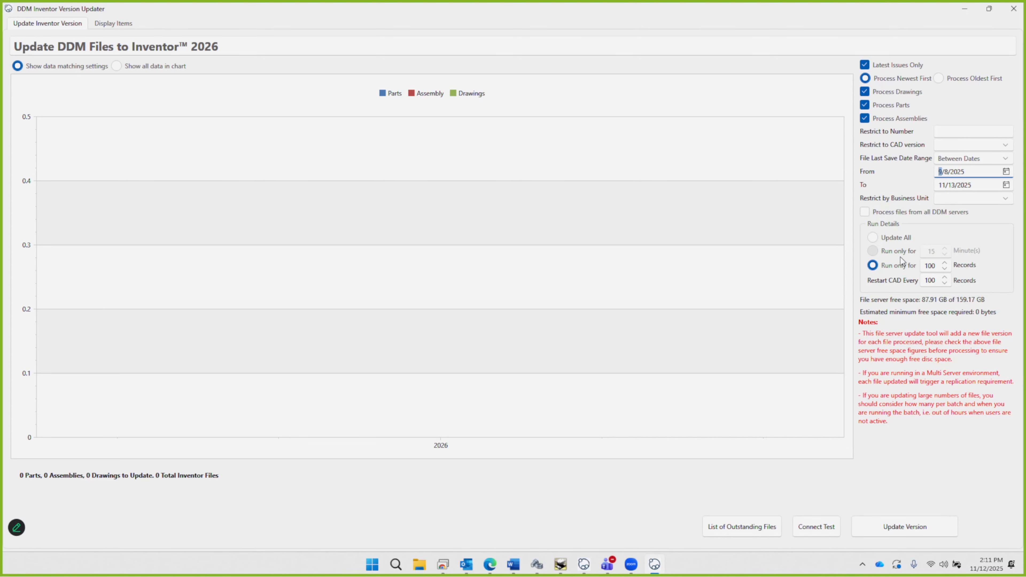
Step: Set the File Last Save Date Range to All
{"action": "left_click", "coordinate": [1011, 161]}
{"action": "left_click", "coordinate": [964, 172]}
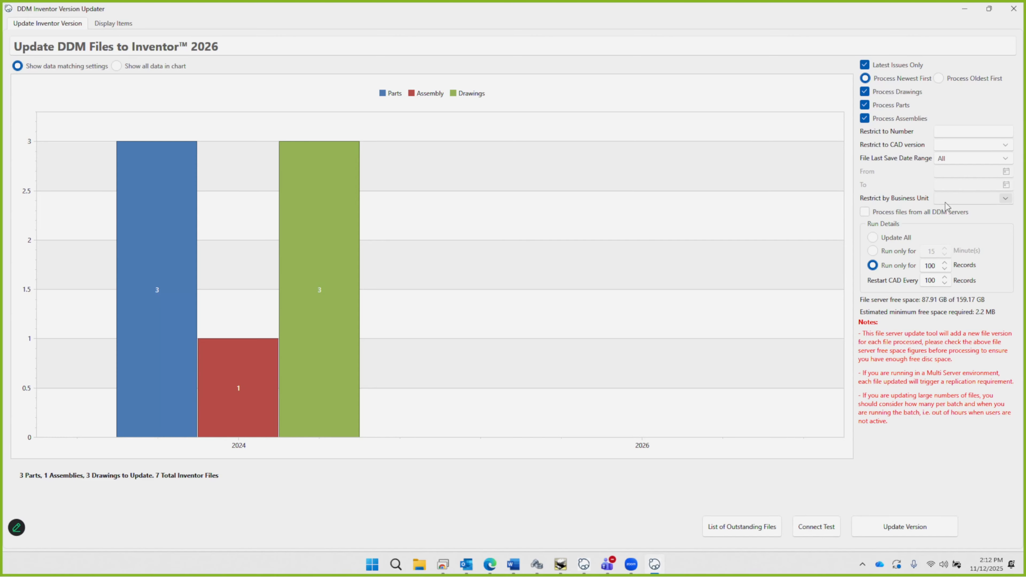
Step: Check the business unit restriction and try processing files from all DDM servers, leaving that option off
{"action": "left_click", "coordinate": [1007, 201]}
{"action": "left_click", "coordinate": [1007, 201]}
{"action": "left_click", "coordinate": [865, 214]}
{"action": "left_click", "coordinate": [866, 213]}
Step: Try the Update All and 15-minute run options, and restore the run limit of 100 records
{"action": "left_click", "coordinate": [873, 238]}
{"action": "left_click", "coordinate": [873, 251]}
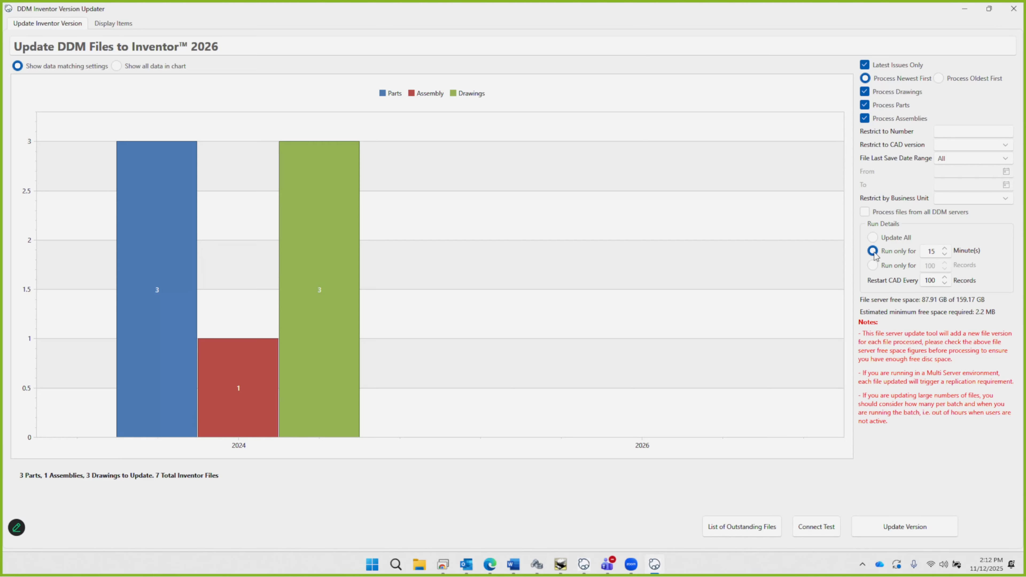
{"action": "left_click", "coordinate": [873, 266]}
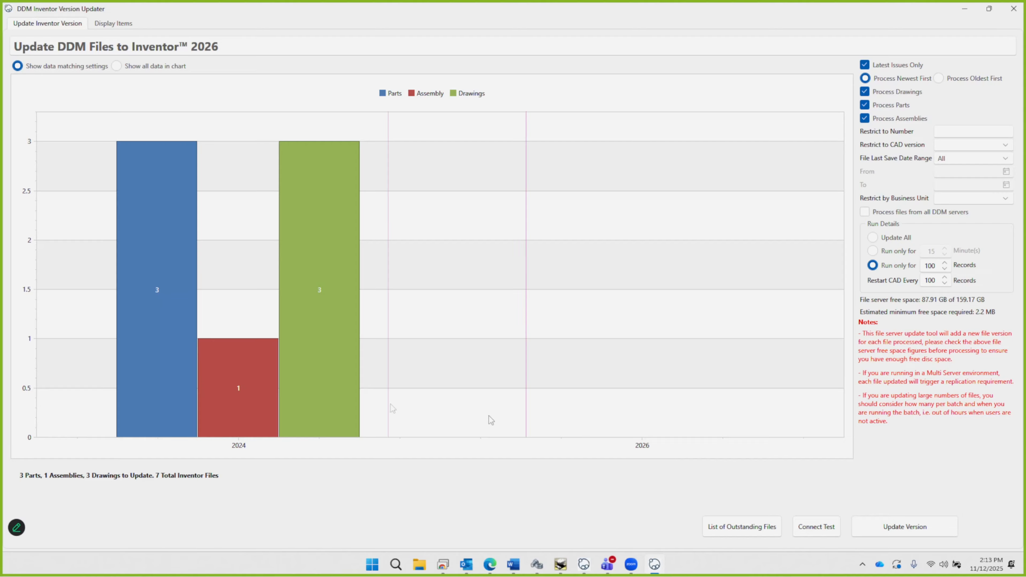
Step: Display the Inventor items to update and search the list for "part" and for "2024"
{"action": "left_click", "coordinate": [114, 24]}
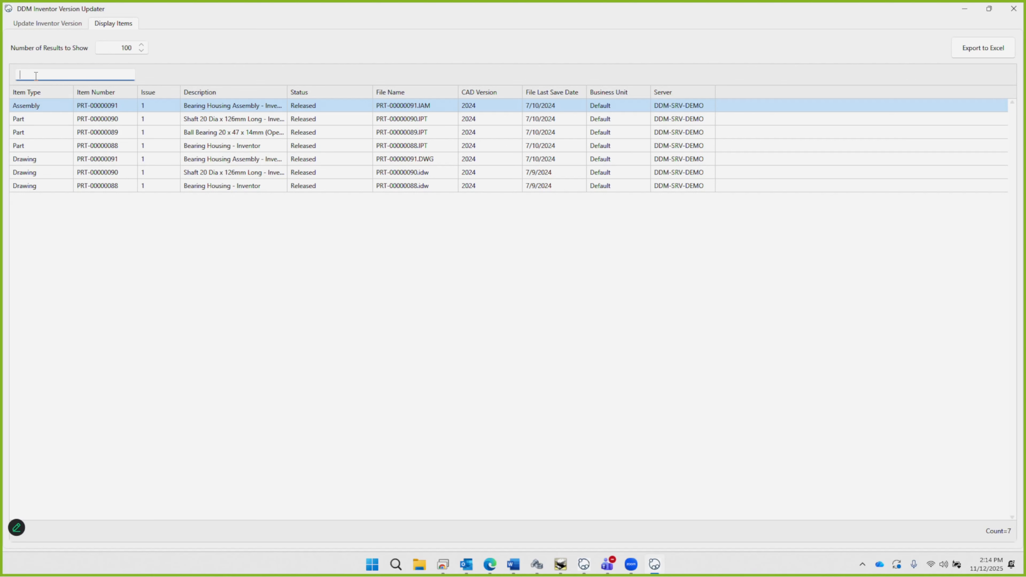
{"action": "type", "text": "part"}
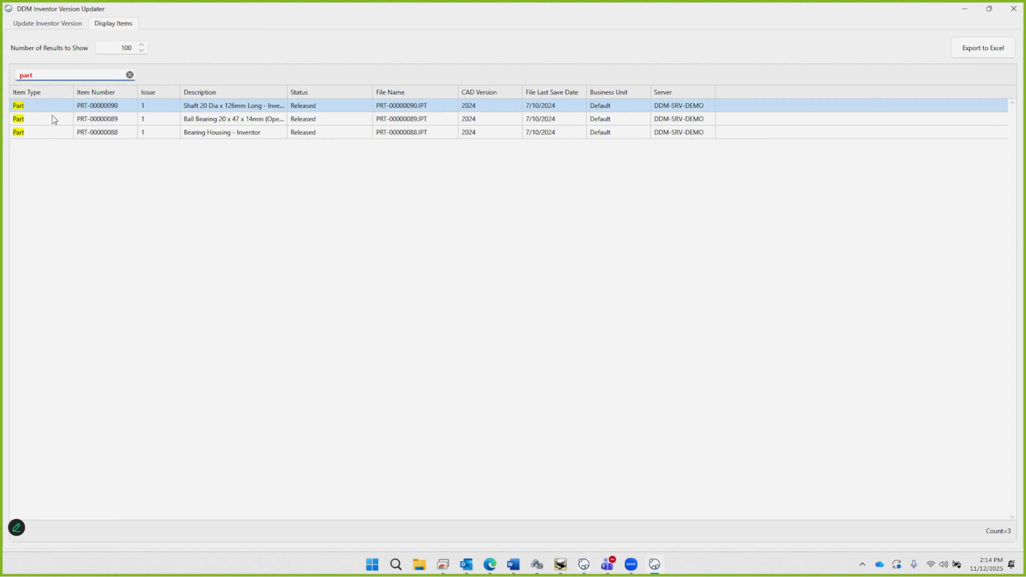
{"action": "left_click_drag", "start_coordinate": [40, 75], "coordinate": [11, 74]}
{"action": "type", "text": "2024"}
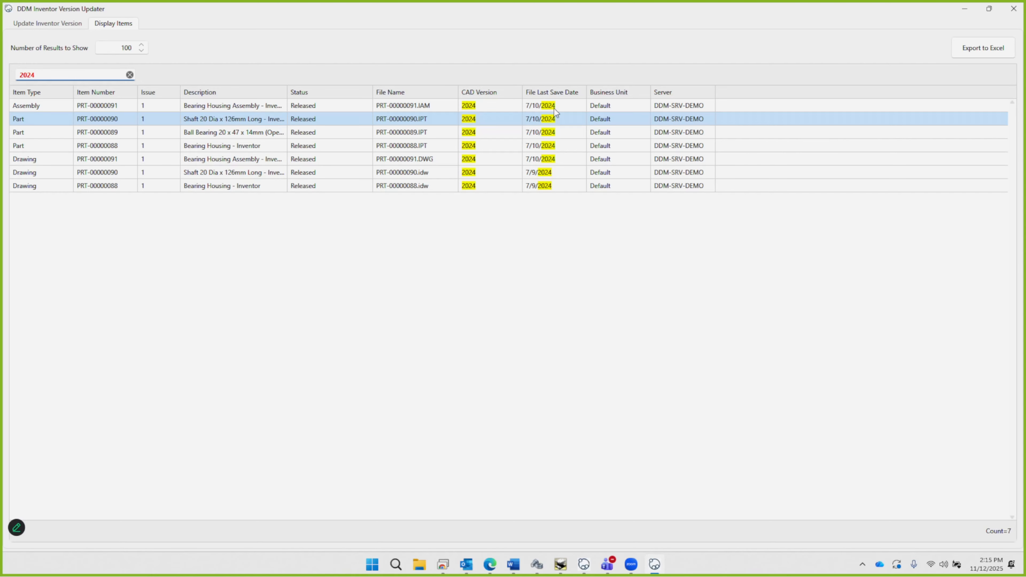
Step: Clear the search text and sort the item list by Item Type
{"action": "left_click", "coordinate": [129, 74]}
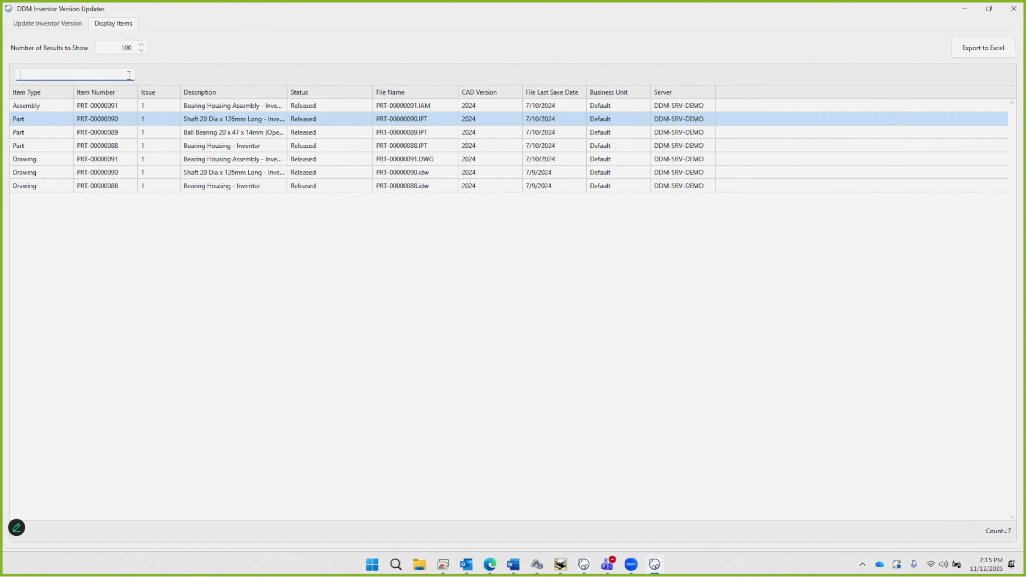
{"action": "left_click", "coordinate": [28, 92]}
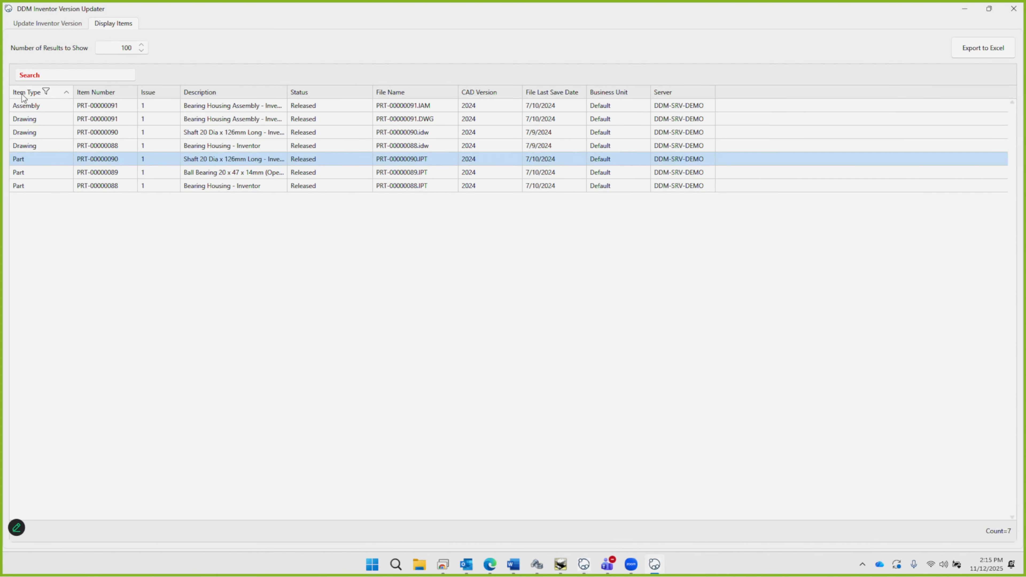
Step: Reverse the Item Type sort order of the Inventor item list
{"action": "left_click", "coordinate": [21, 94]}
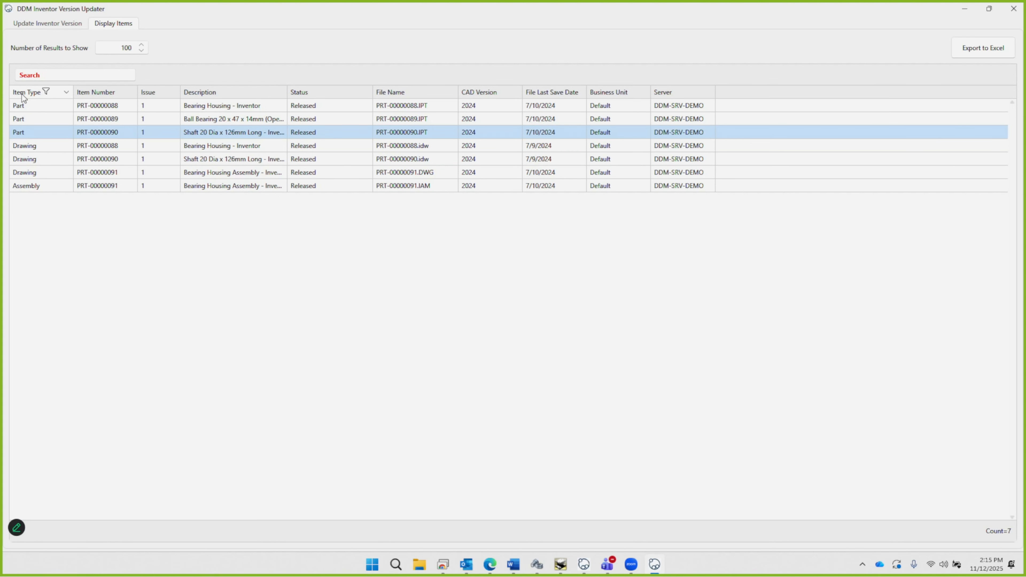
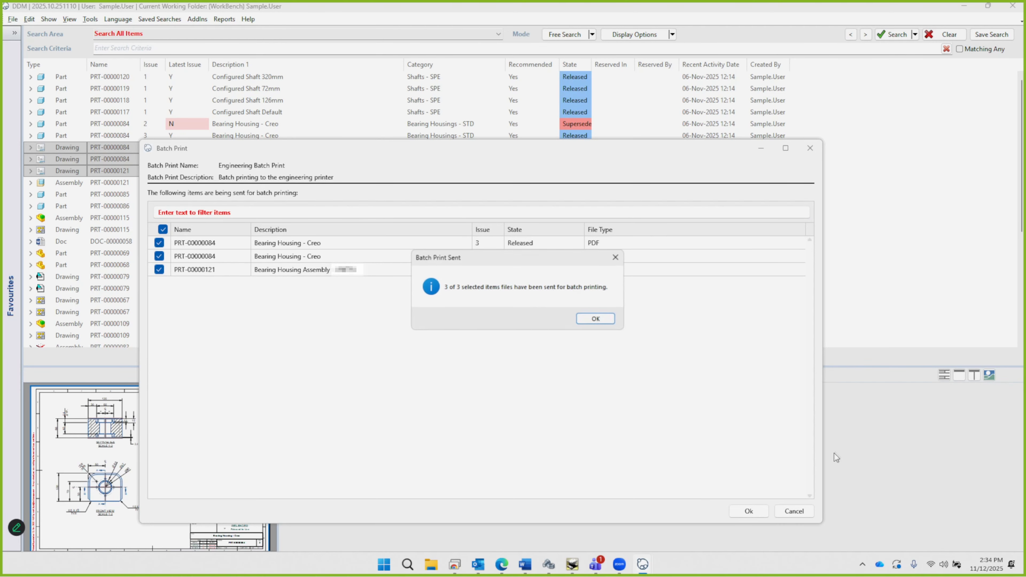
Step: Dismiss the batch print confirmation and review the General settings in the DDM client options
{"action": "left_click", "coordinate": [607, 322]}
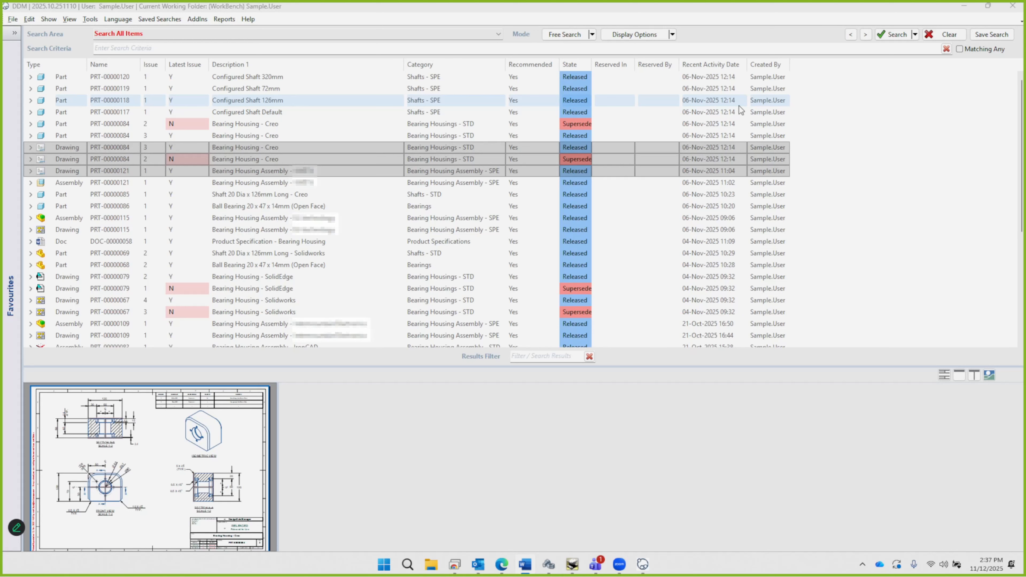
{"action": "left_click", "coordinate": [90, 19]}
{"action": "left_click", "coordinate": [106, 122]}
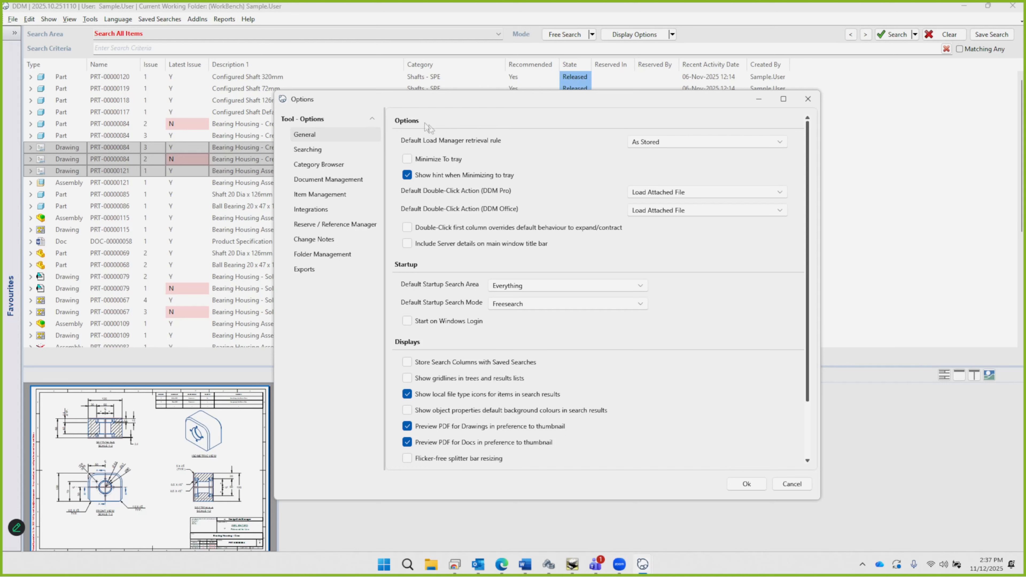
{"action": "scroll", "coordinate": [409, 122], "scroll_direction": "down", "scroll_amount": 3}
{"action": "scroll", "coordinate": [409, 123], "scroll_direction": "up", "scroll_amount": 3}
{"action": "scroll", "coordinate": [533, 265], "scroll_direction": "down", "scroll_amount": 3}
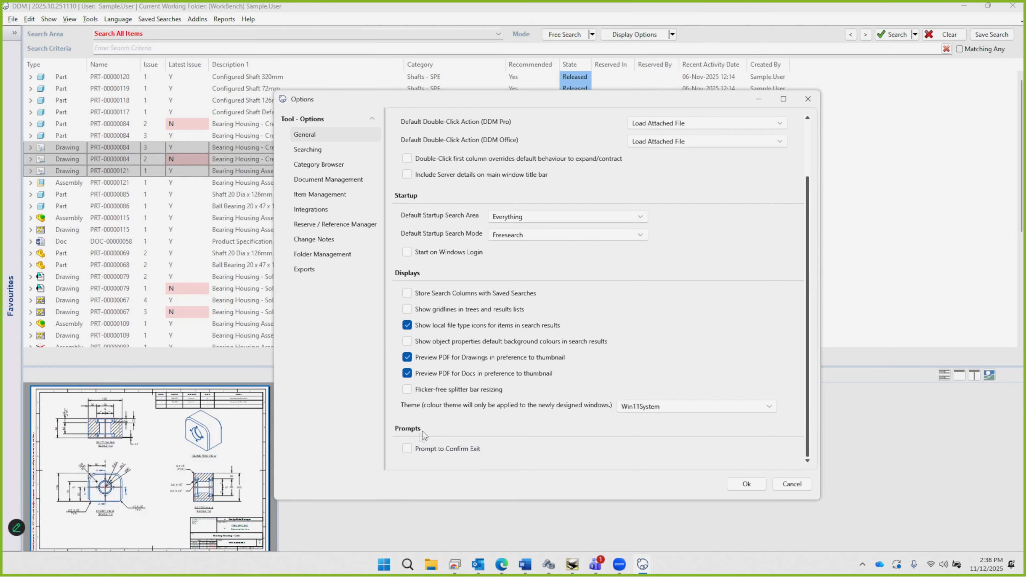
Step: Review the Searching and Category Browser options, recheck the General settings, and close the options without saving
{"action": "left_click", "coordinate": [307, 149]}
{"action": "scroll", "coordinate": [548, 379], "scroll_direction": "down", "scroll_amount": 5}
{"action": "scroll", "coordinate": [548, 378], "scroll_direction": "down", "scroll_amount": 3}
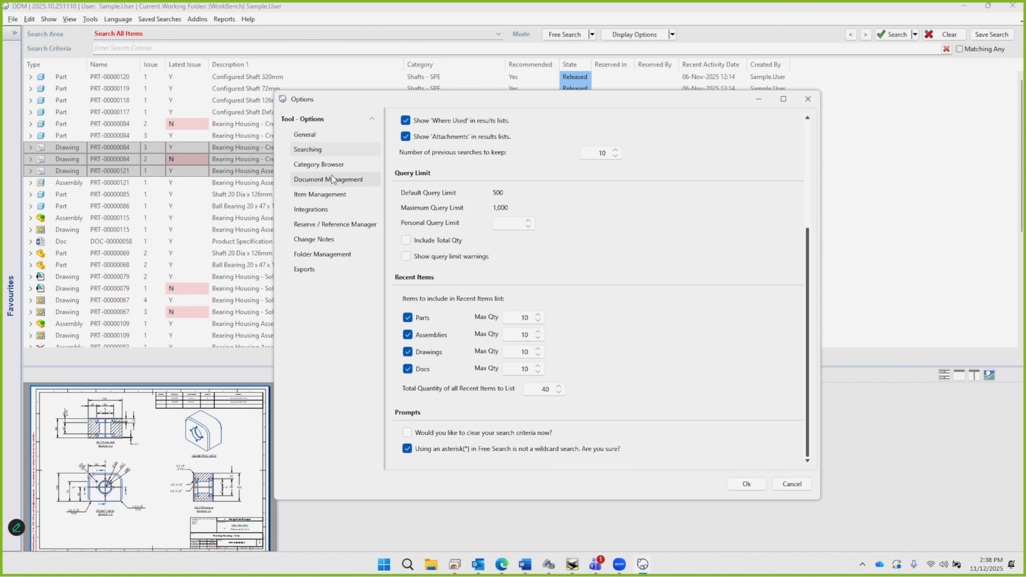
{"action": "left_click", "coordinate": [328, 164]}
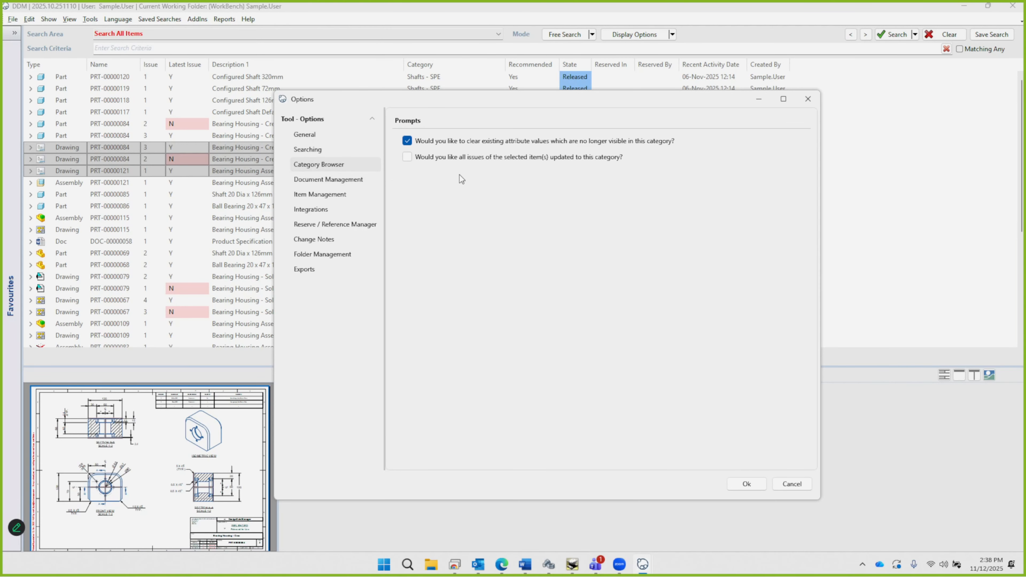
{"action": "left_click", "coordinate": [305, 135]}
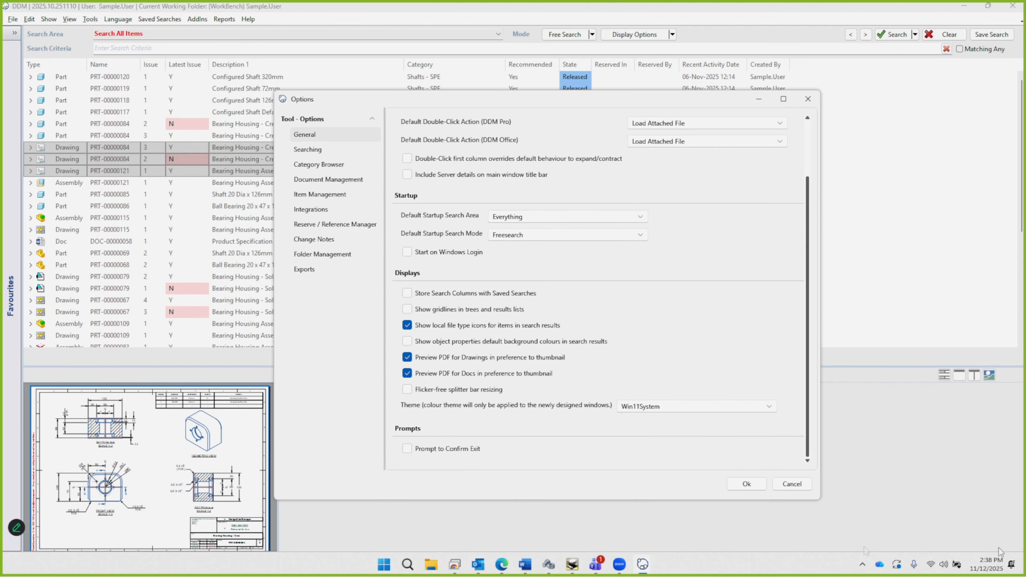
{"action": "left_click", "coordinate": [796, 485]}
Step: Switch the search mode to Forms and set the Created By criterion to ($CurrentUser$)
{"action": "left_click", "coordinate": [915, 35]}
{"action": "left_click", "coordinate": [914, 35]}
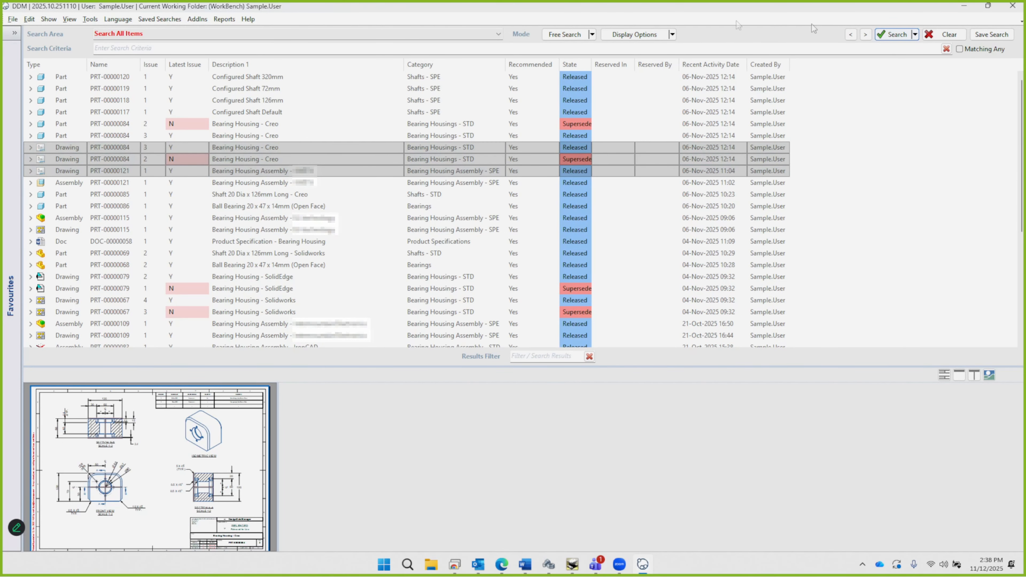
{"action": "left_click", "coordinate": [592, 34]}
{"action": "left_click", "coordinate": [570, 72]}
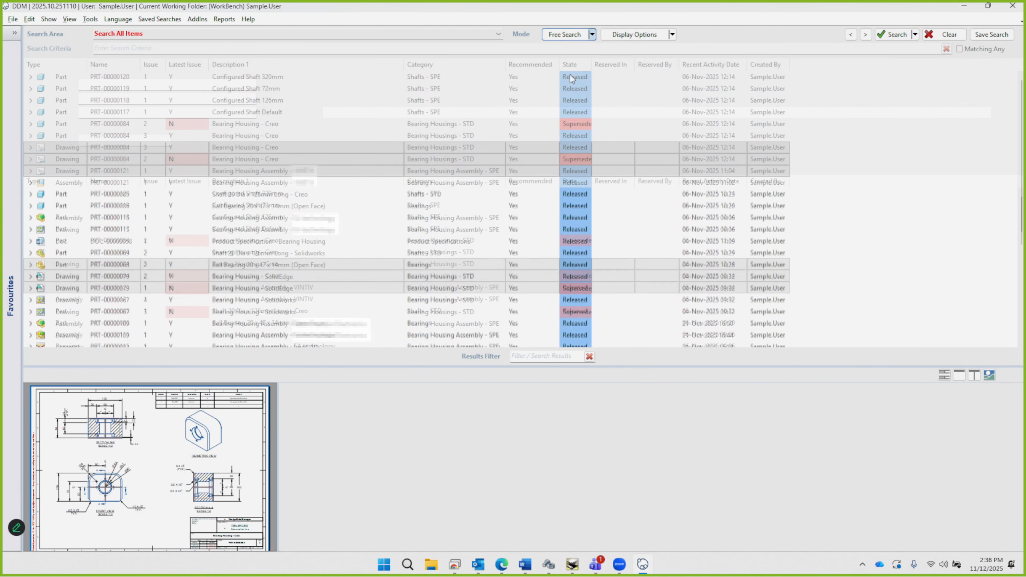
{"action": "left_click", "coordinate": [97, 50]}
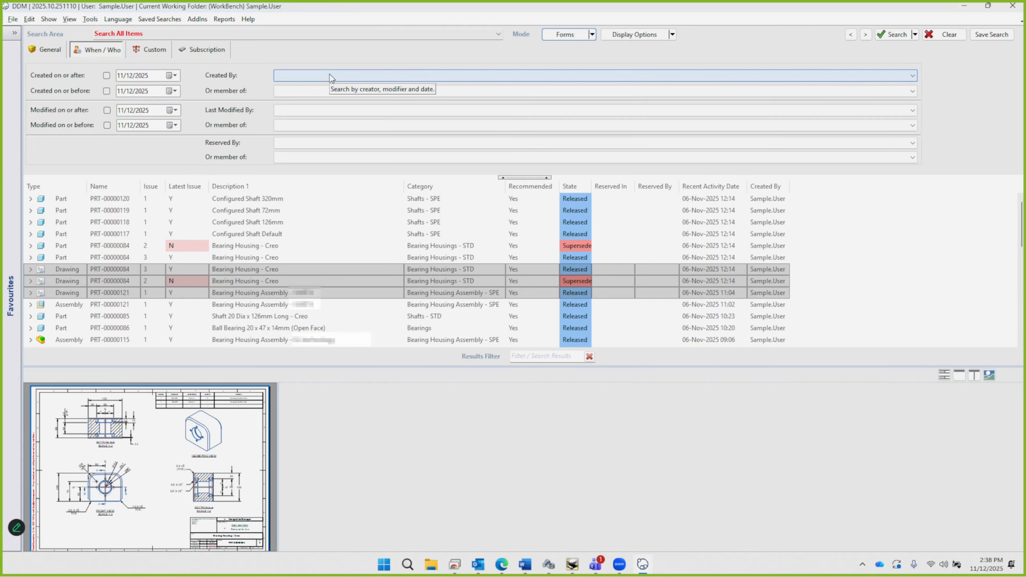
{"action": "left_click", "coordinate": [314, 80]}
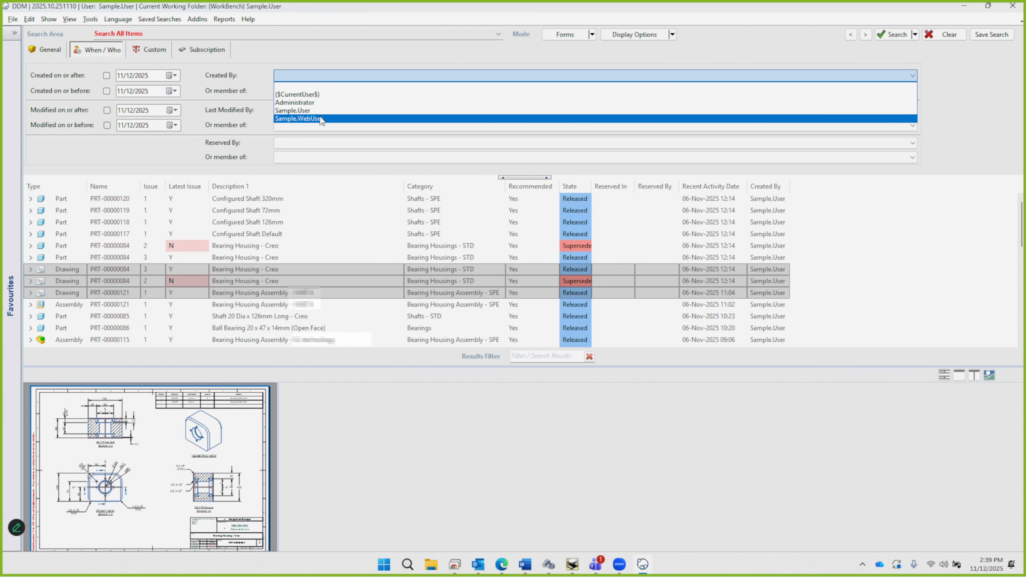
{"action": "left_click", "coordinate": [313, 94]}
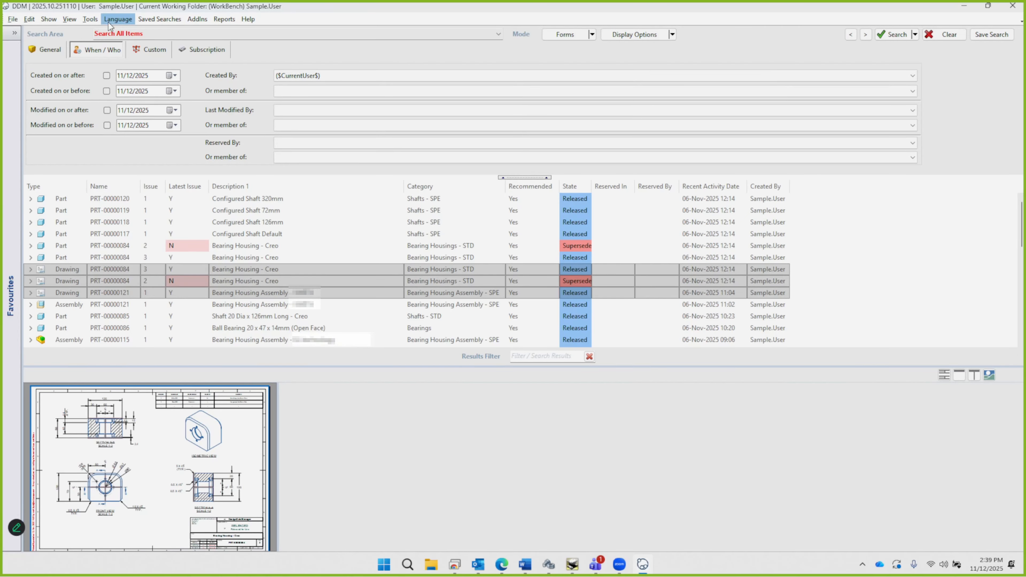
Step: Open the saved searches organizer and show the contents and details of the Demo folder
{"action": "left_click", "coordinate": [90, 20]}
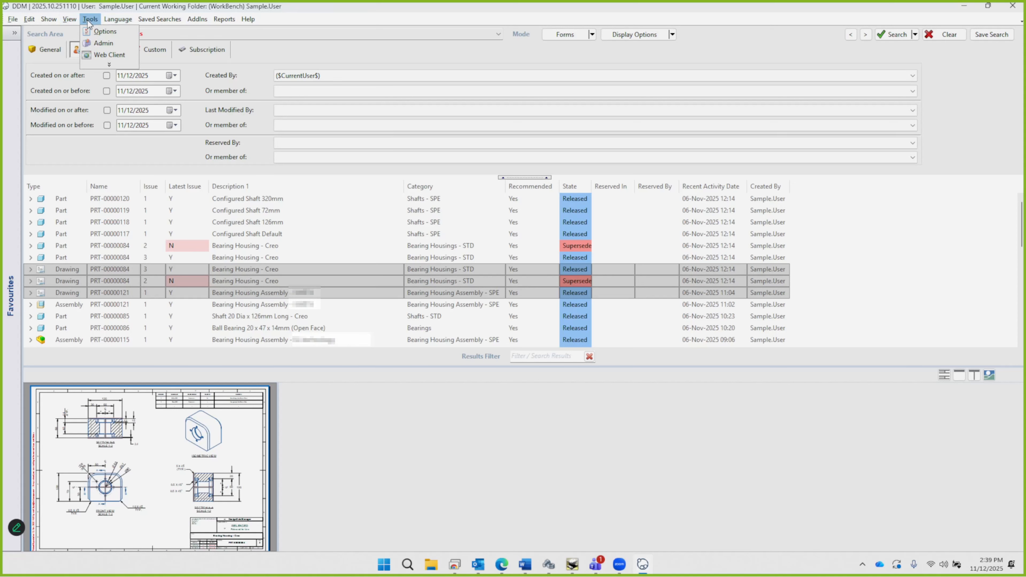
{"action": "left_click", "coordinate": [156, 22]}
{"action": "left_click", "coordinate": [157, 21]}
{"action": "left_click", "coordinate": [167, 47]}
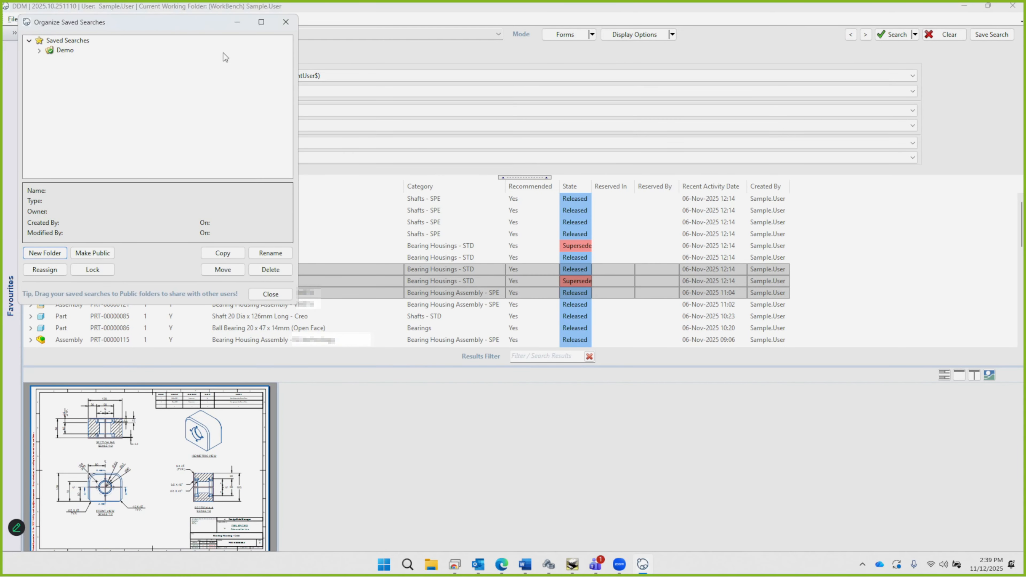
{"action": "left_click", "coordinate": [39, 50]}
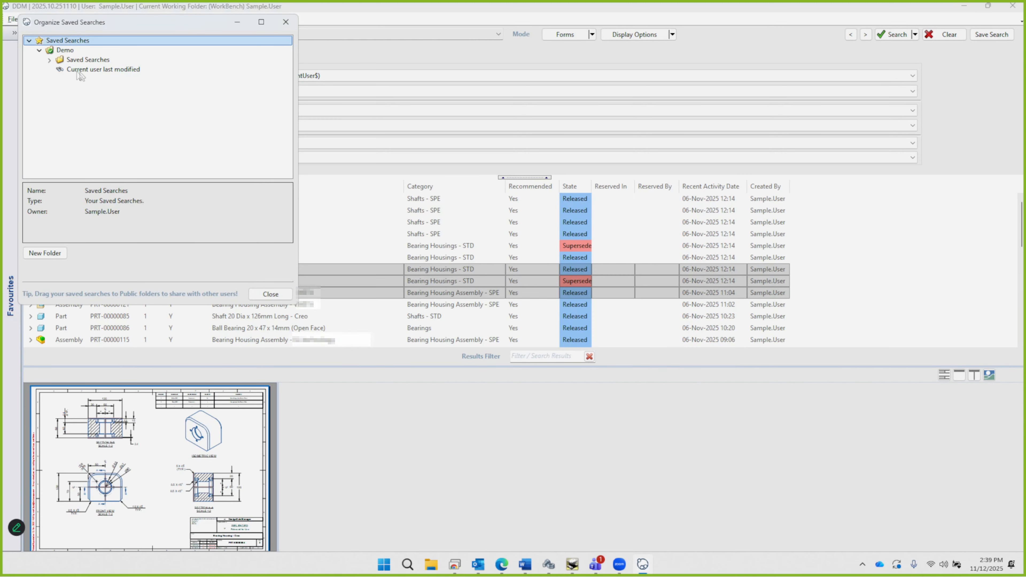
{"action": "left_click", "coordinate": [70, 51]}
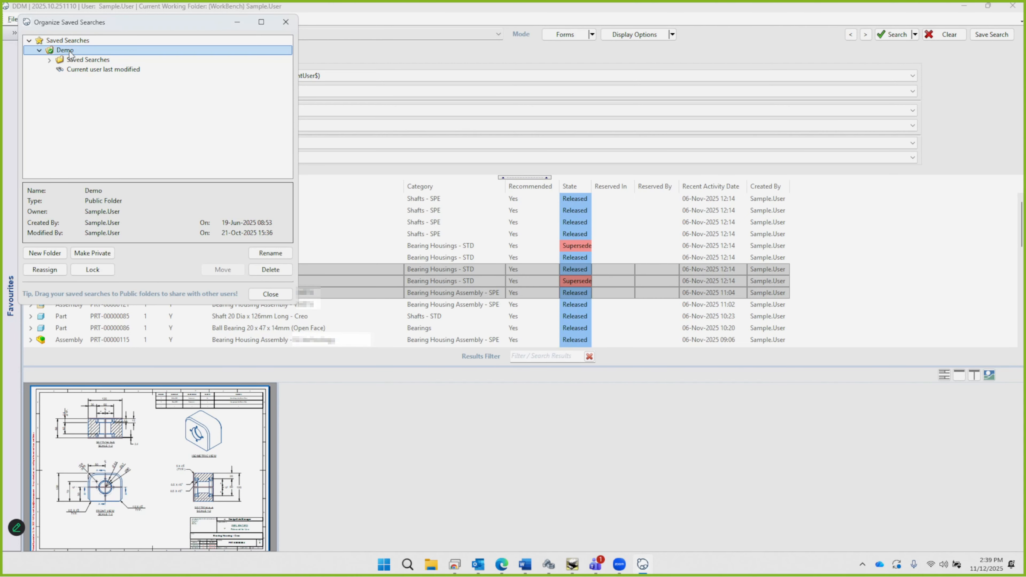
Step: Make the Demo folder private, make it public again, and close the organizer
{"action": "left_click", "coordinate": [92, 255]}
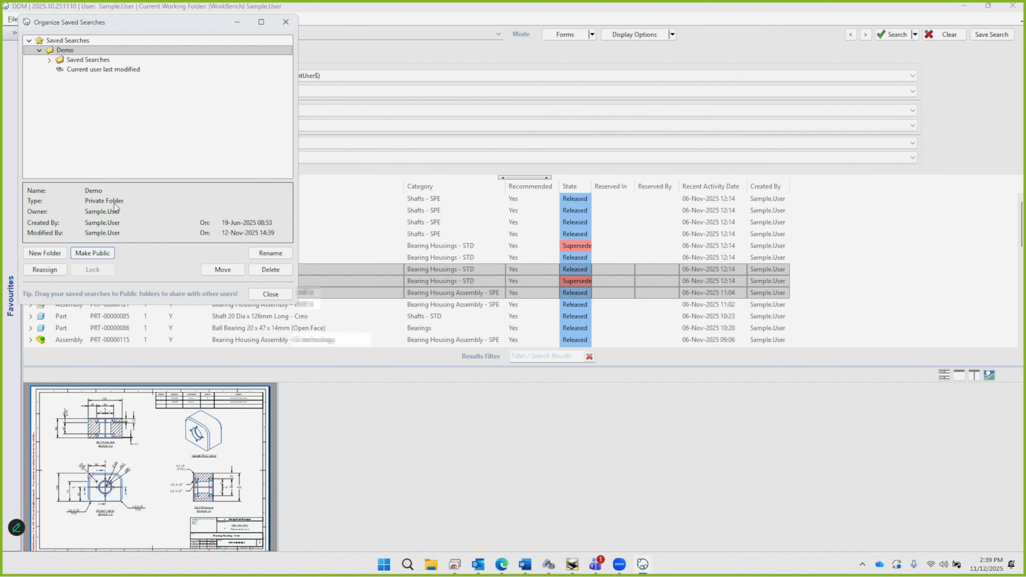
{"action": "left_click", "coordinate": [97, 253]}
{"action": "left_click", "coordinate": [270, 294]}
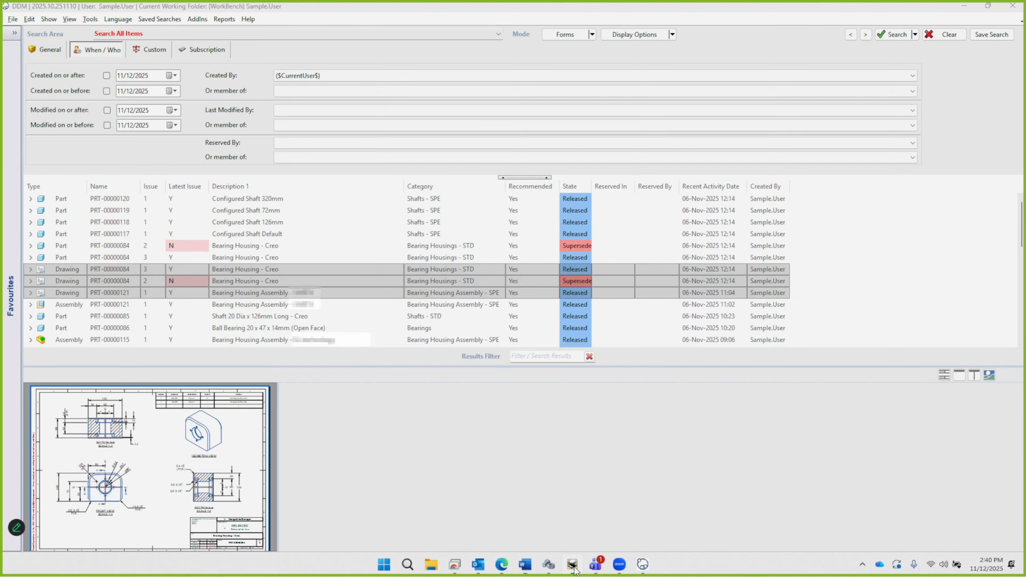
Step: Switch to IRONCAD and start the DDM log
{"action": "left_click", "coordinate": [573, 565]}
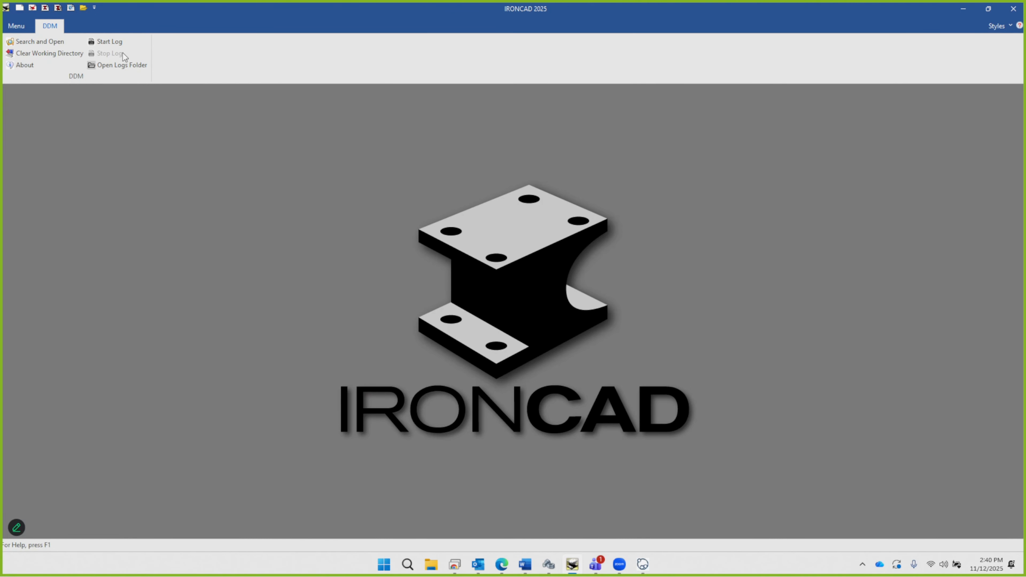
{"action": "left_click", "coordinate": [109, 42]}
Step: Return to the DDM client and browse Parts, Manufactured Parts, Mechanical, Bearing Housings to the Bearing Housings - STD category
{"action": "left_click", "coordinate": [643, 565]}
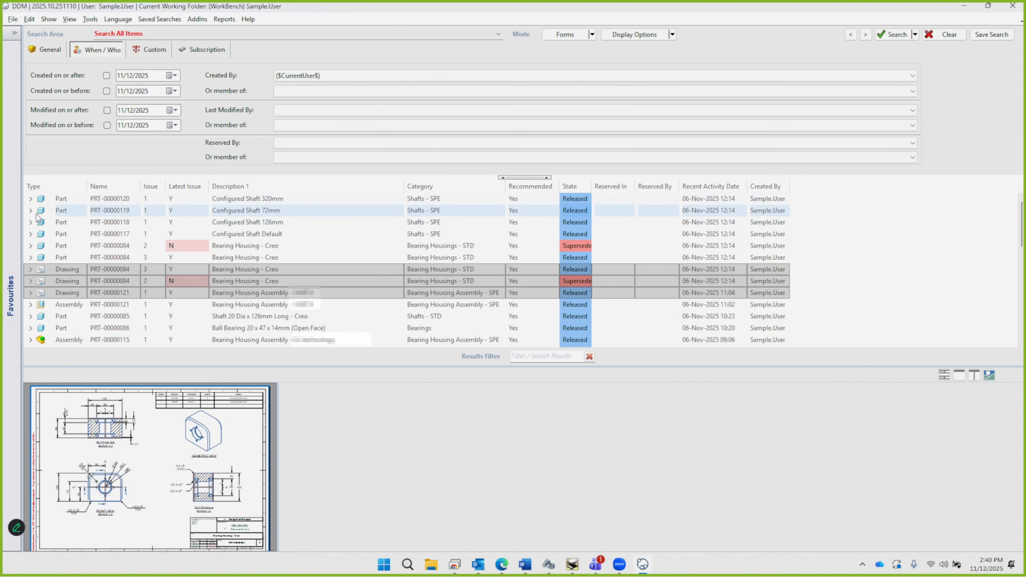
{"action": "mouse_move", "coordinate": [11, 279]}
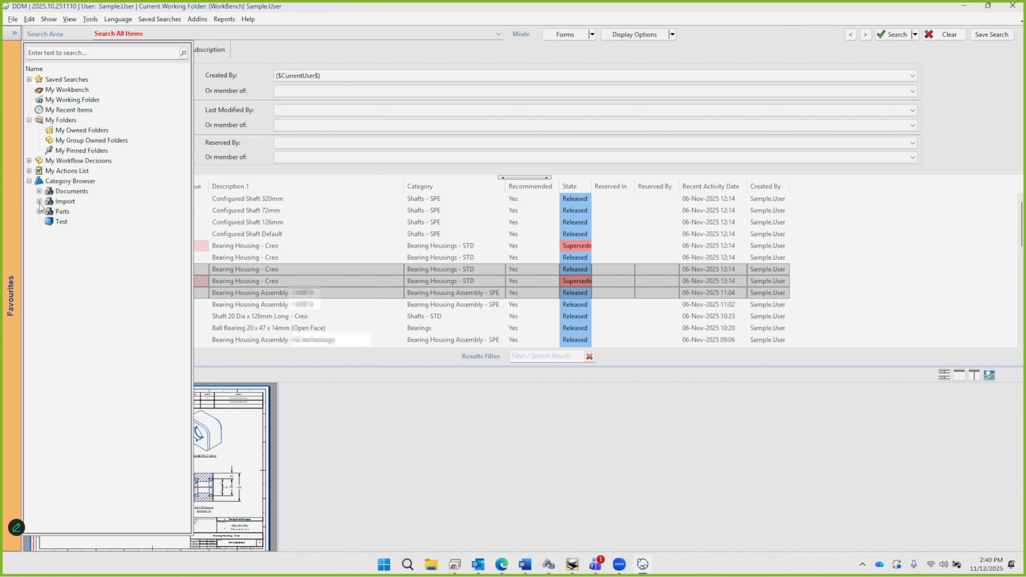
{"action": "left_click", "coordinate": [40, 211]}
{"action": "left_click", "coordinate": [49, 221]}
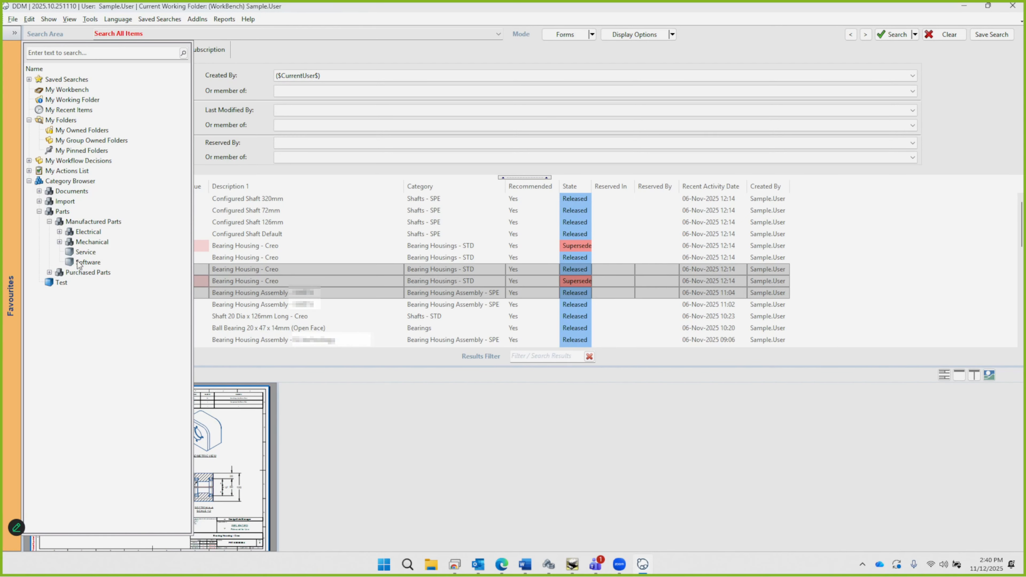
{"action": "left_click", "coordinate": [60, 242]}
{"action": "left_click", "coordinate": [70, 263]}
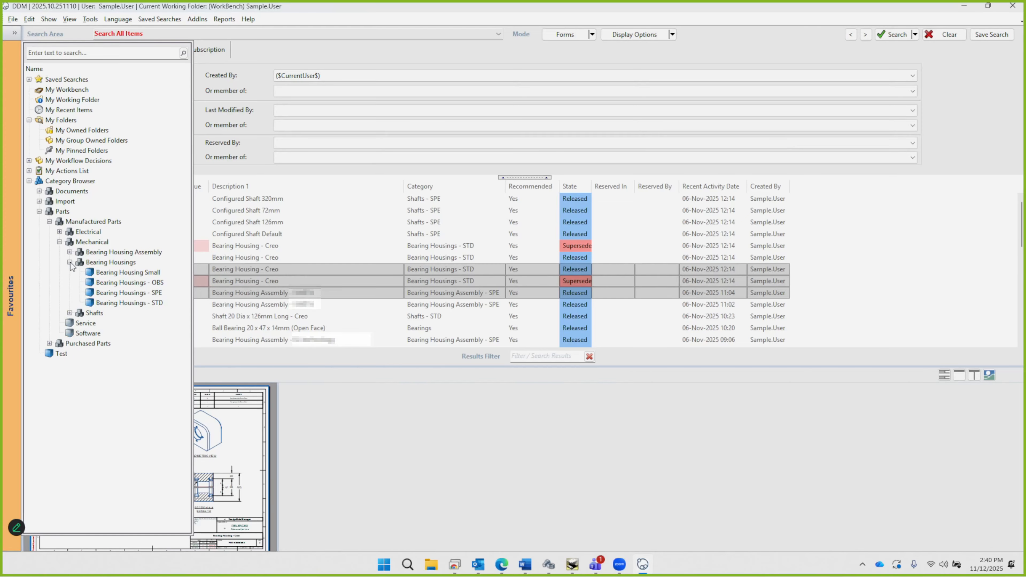
{"action": "left_click", "coordinate": [122, 303]}
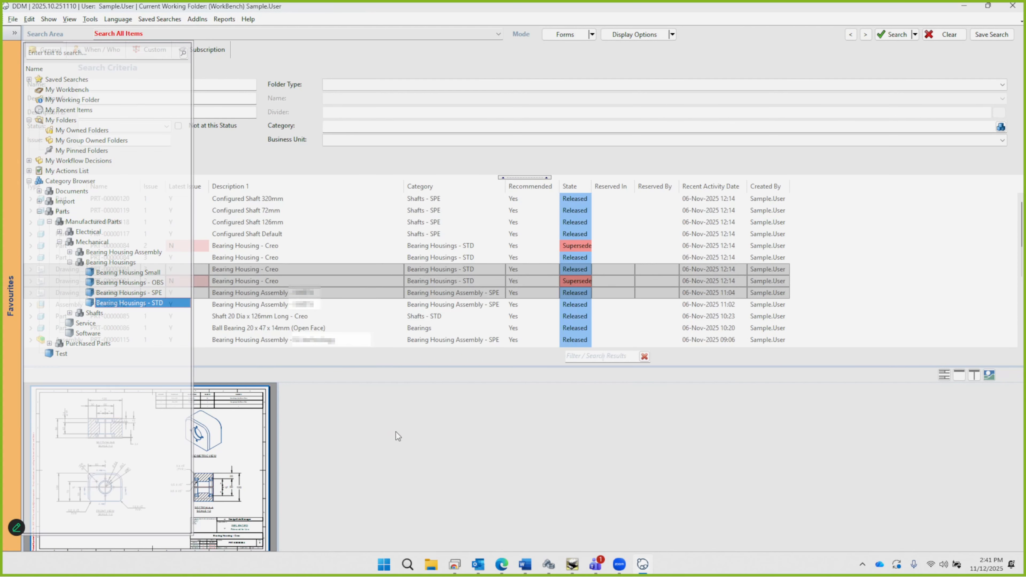
Step: Load the IronCAD bearing housing part PRT-00000076 from the category into IRONCAD as stored
{"action": "double_click", "coordinate": [120, 341]}
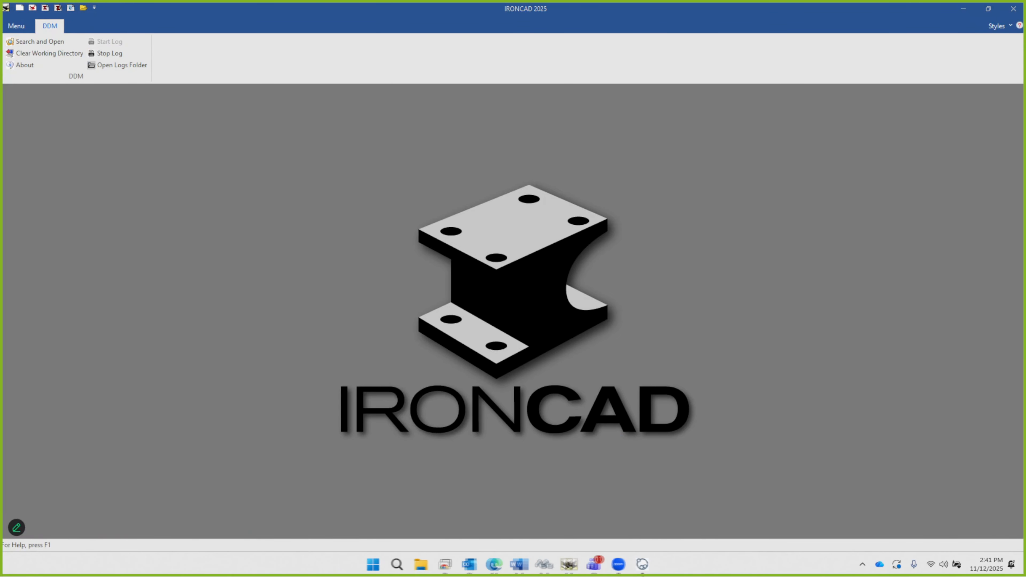
{"action": "mouse_move", "coordinate": [645, 574]}
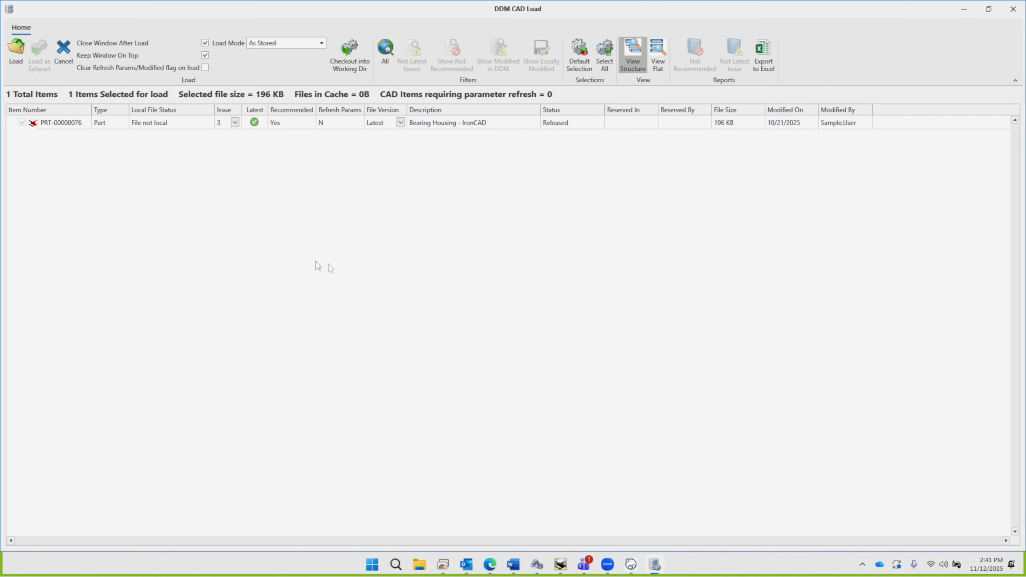
{"action": "left_click", "coordinate": [16, 65]}
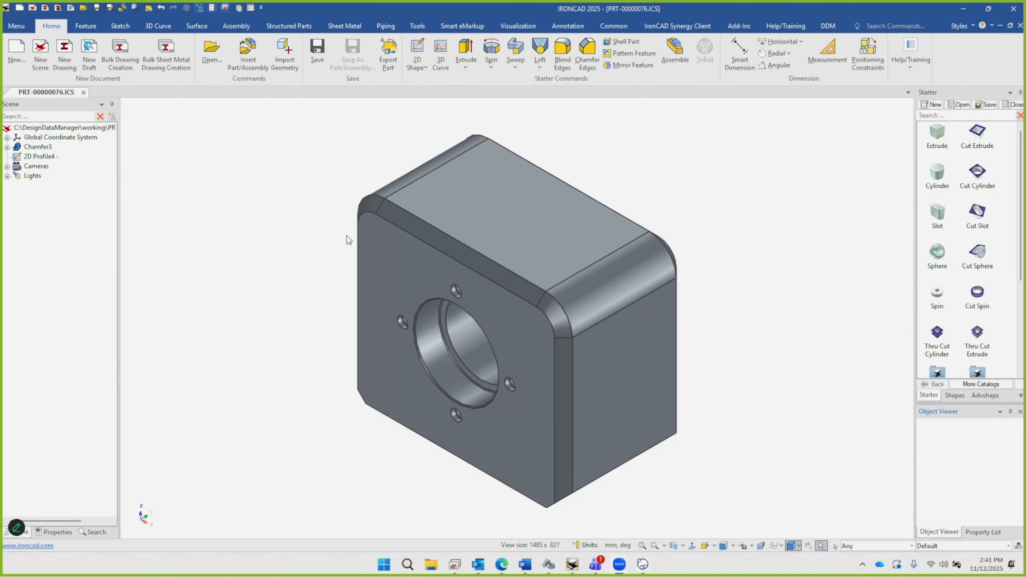
Step: Stop the DDM log and select DdmCadLogging_12-Nov-2025.log in the logs folder
{"action": "left_click", "coordinate": [827, 27]}
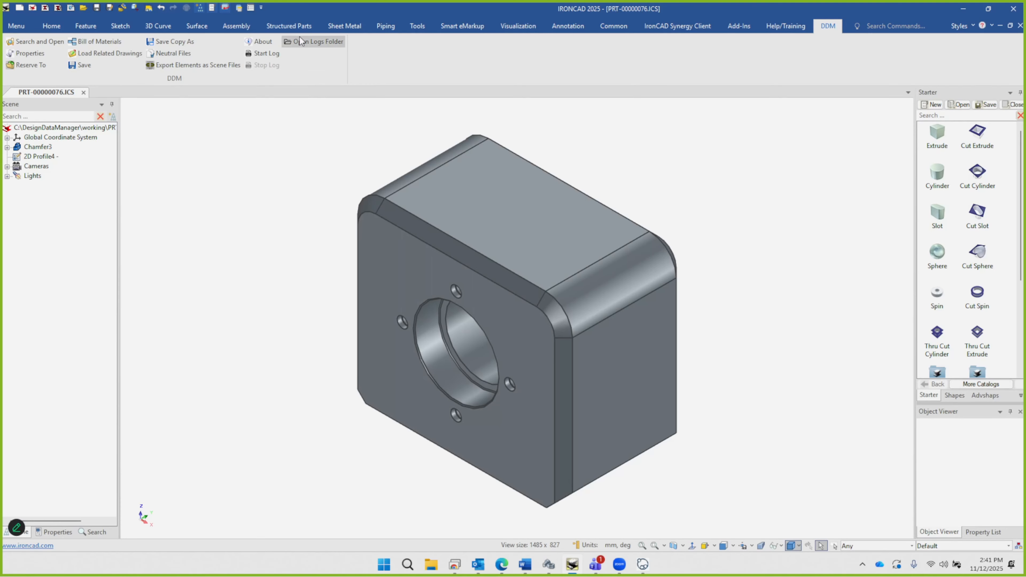
{"action": "key", "text": "F1"}
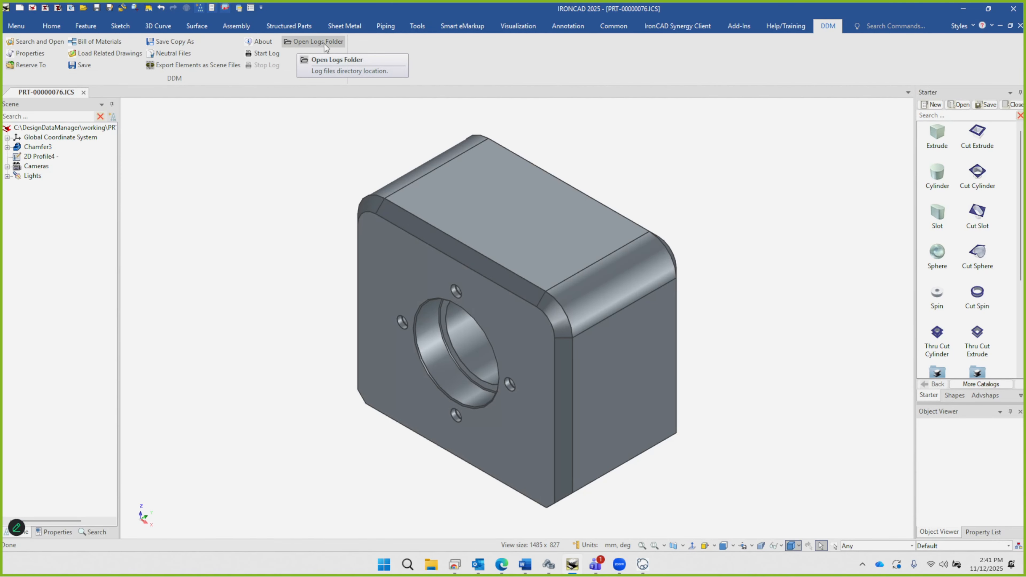
{"action": "left_click", "coordinate": [326, 45]}
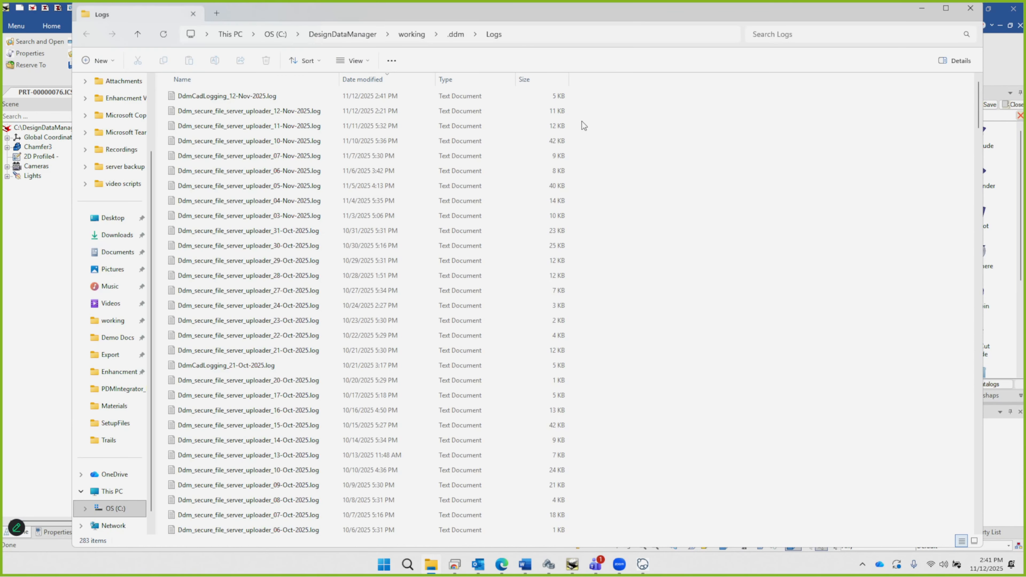
{"action": "left_click", "coordinate": [240, 99]}
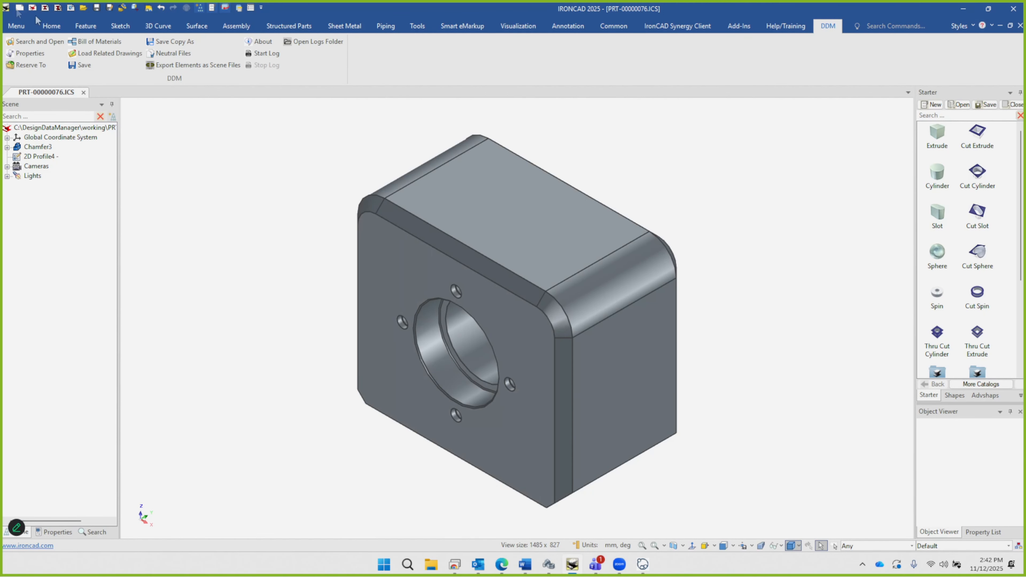
Step: Open the DDM save window for PRT-00000076.ICS, cancel the save, and close the part
{"action": "left_click", "coordinate": [86, 67]}
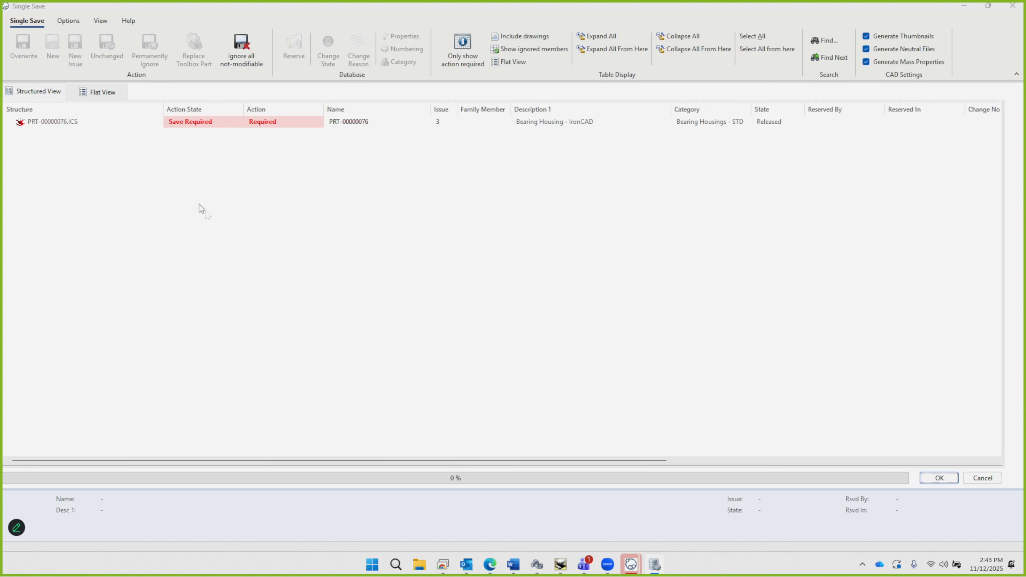
{"action": "left_click", "coordinate": [986, 483]}
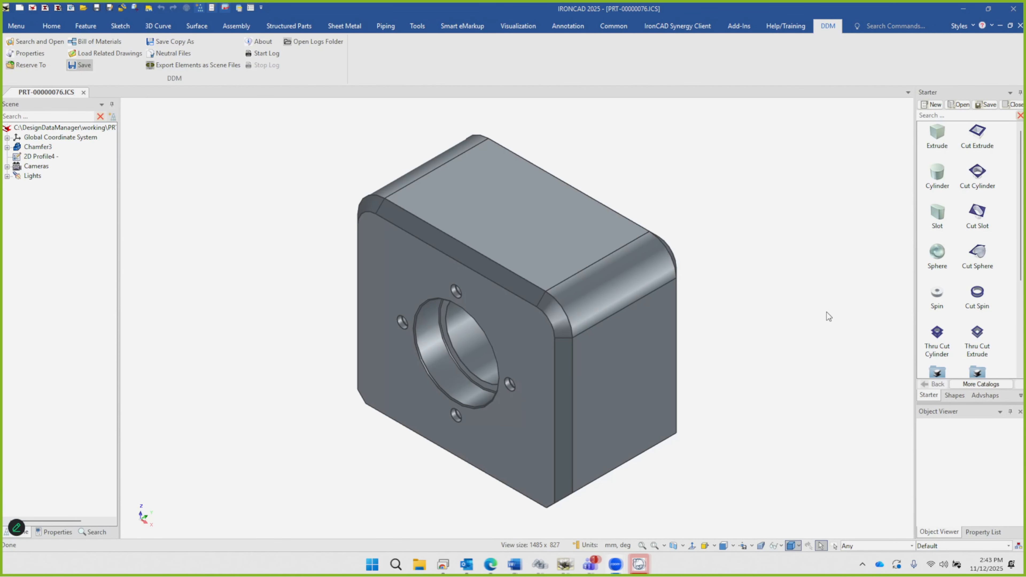
{"action": "left_click", "coordinate": [83, 92]}
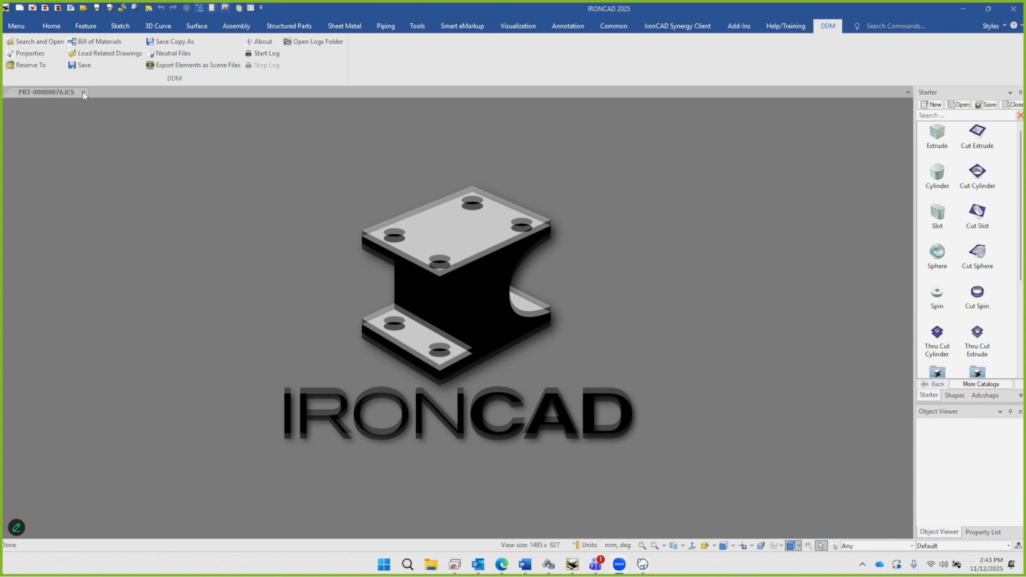
Step: Return to the DDM client and browse Parts, Manufactured Parts, Mechanical, Bearing Housing Assembly to the Bearing Housing Assembly - STD category
{"action": "left_click", "coordinate": [40, 41]}
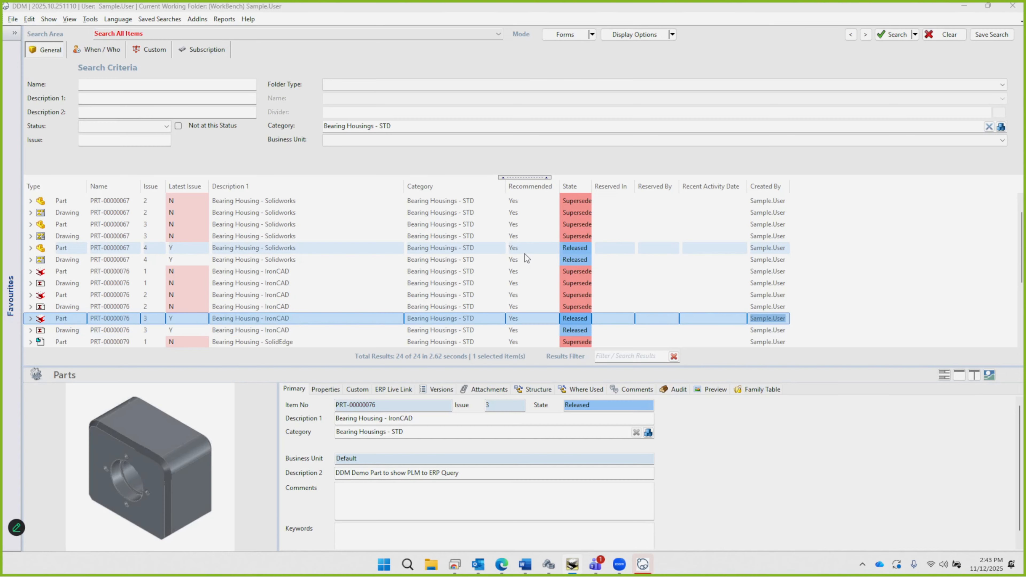
{"action": "left_click", "coordinate": [12, 299]}
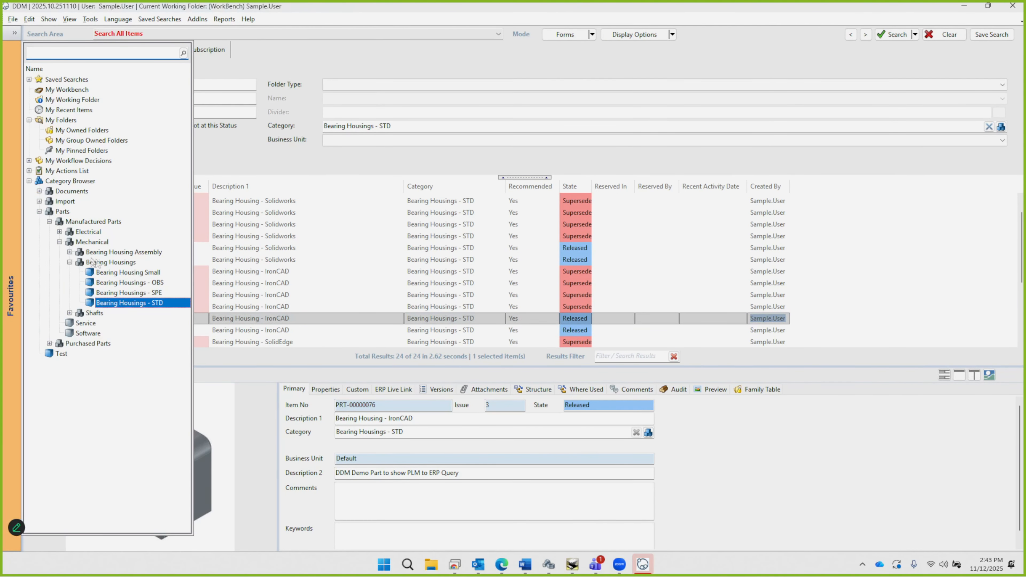
{"action": "left_click", "coordinate": [69, 251]}
{"action": "left_click", "coordinate": [135, 282]}
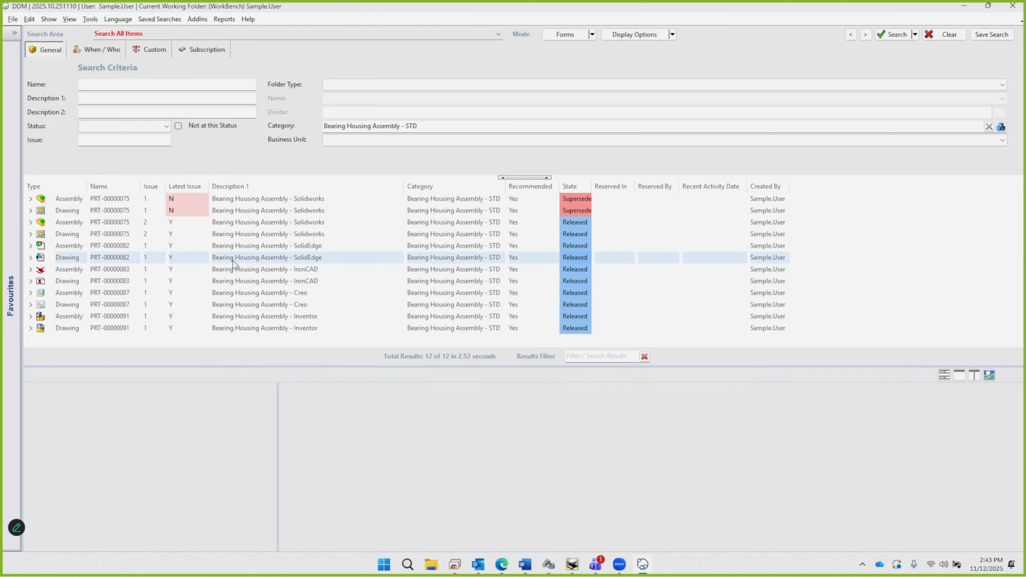
Step: Load the IronCAD bearing housing assembly PRT-00000083 into IRONCAD as stored, accepting the parts that are not the latest issue
{"action": "double_click", "coordinate": [245, 270]}
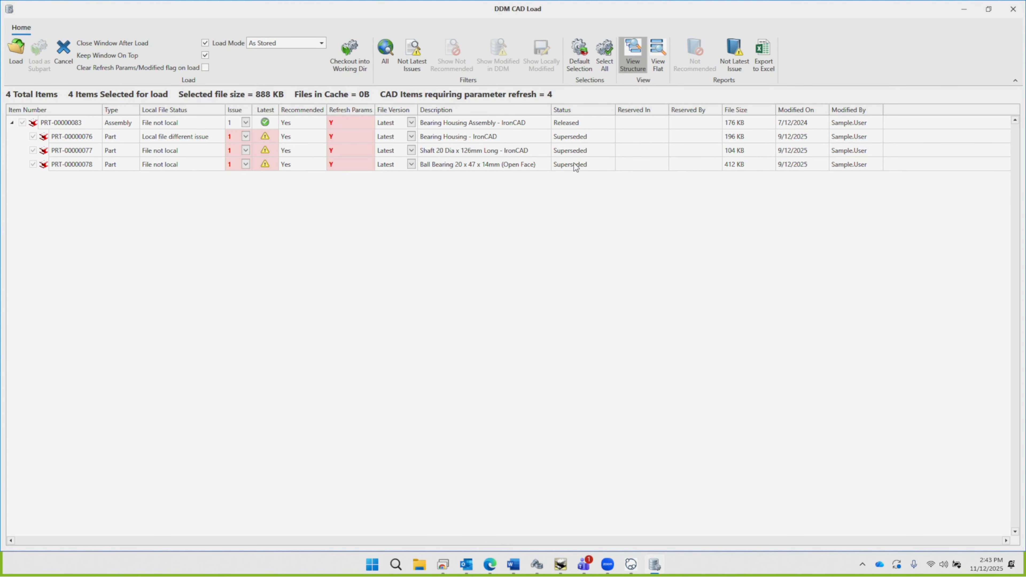
{"action": "left_click", "coordinate": [16, 53]}
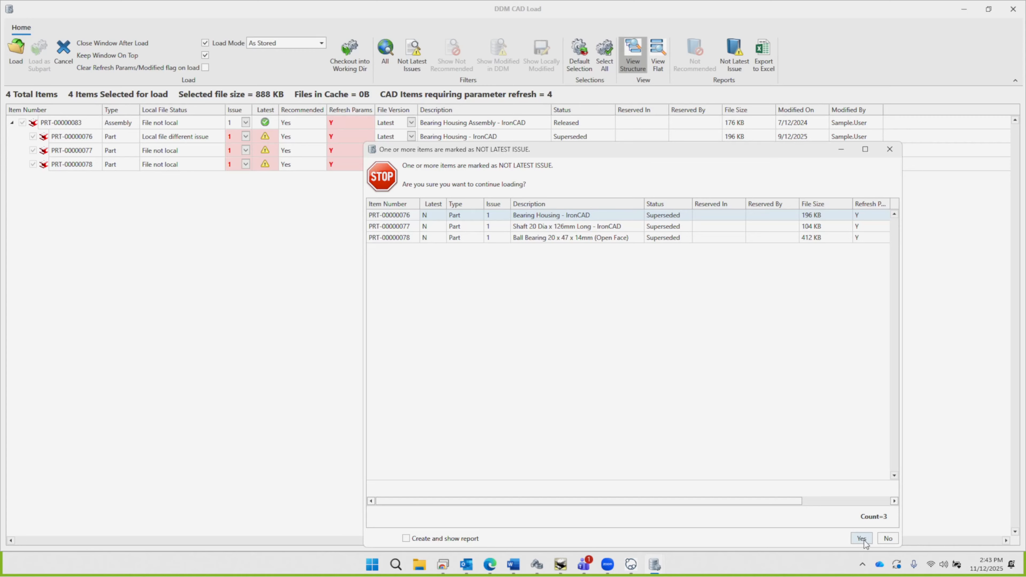
{"action": "left_click", "coordinate": [863, 539]}
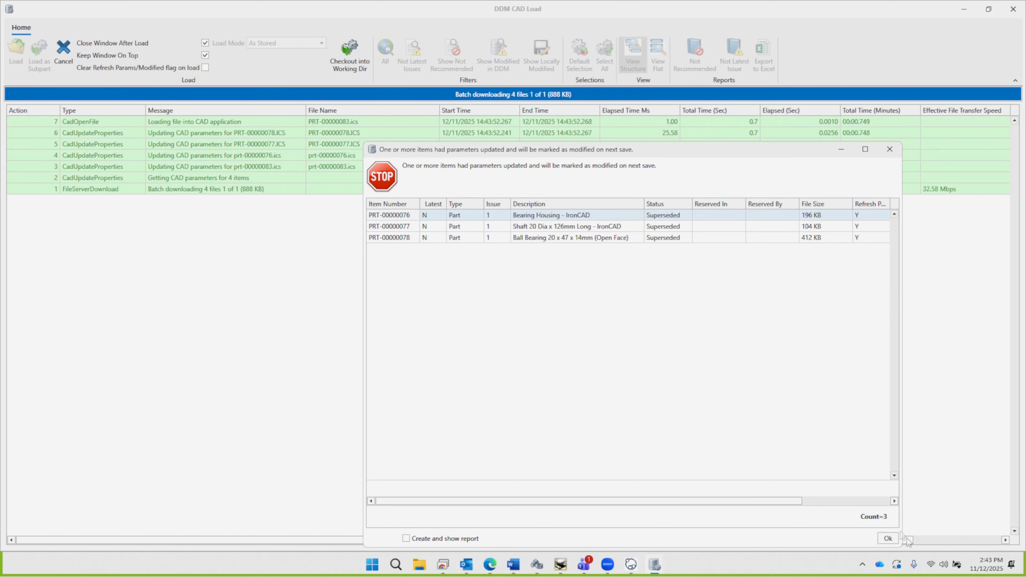
{"action": "left_click", "coordinate": [888, 539]}
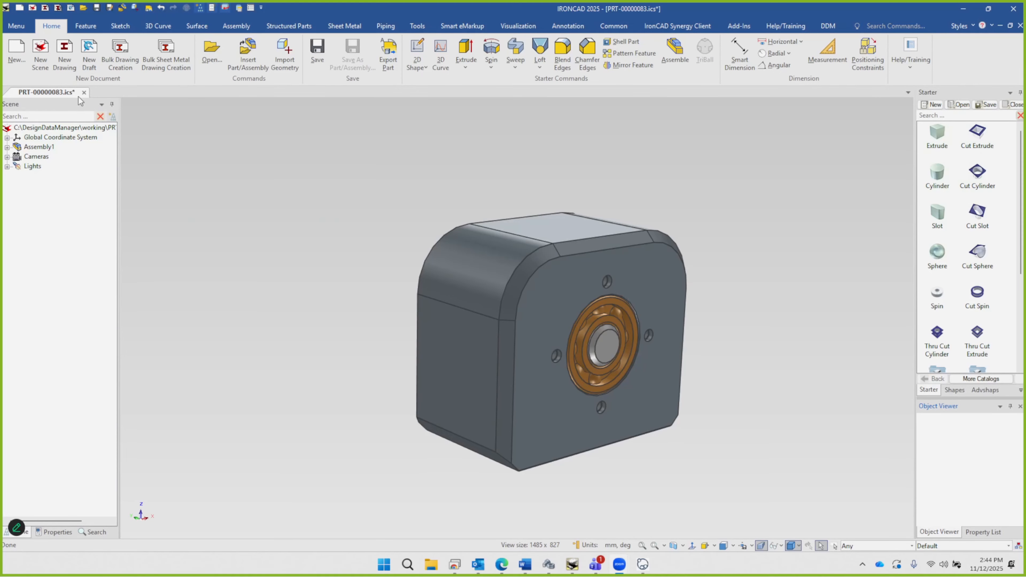
Step: Open the DDM save window for the loaded assembly, sort the items by structure, and set PRT-00000083.ICS to save as New
{"action": "left_click", "coordinate": [828, 26]}
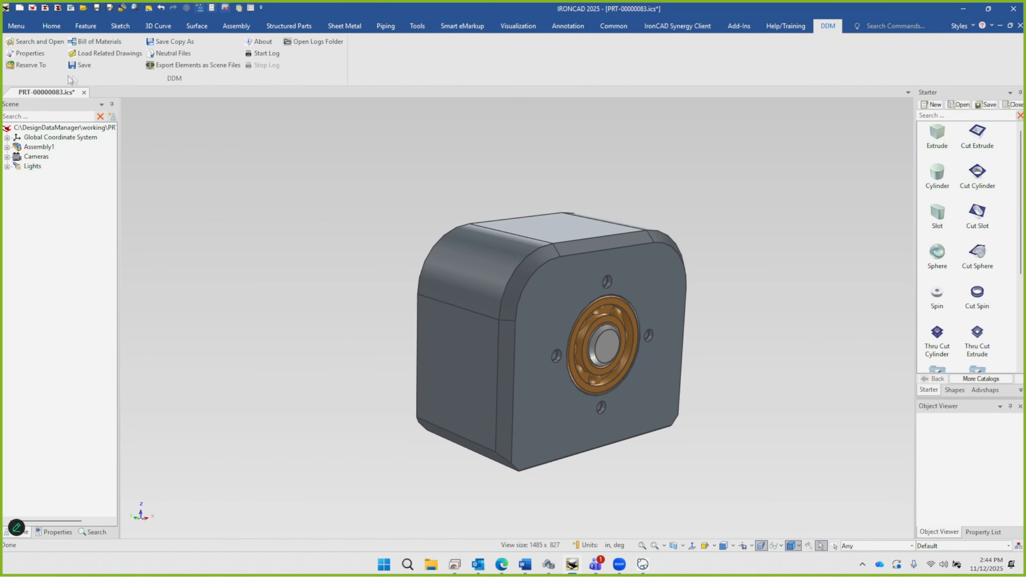
{"action": "left_click", "coordinate": [81, 66]}
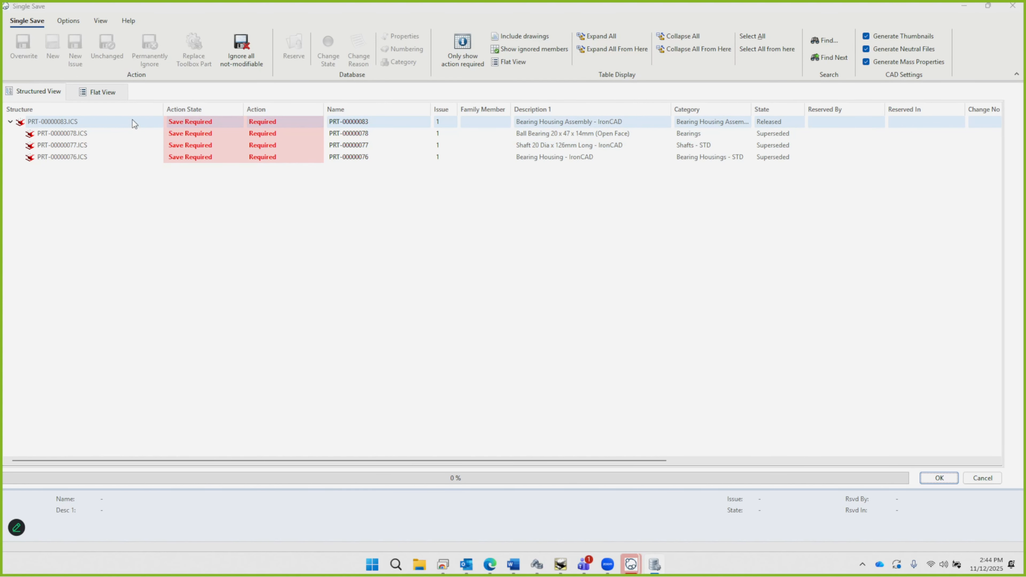
{"action": "left_click", "coordinate": [65, 109]}
{"action": "left_click", "coordinate": [50, 121]}
{"action": "left_click", "coordinate": [53, 46]}
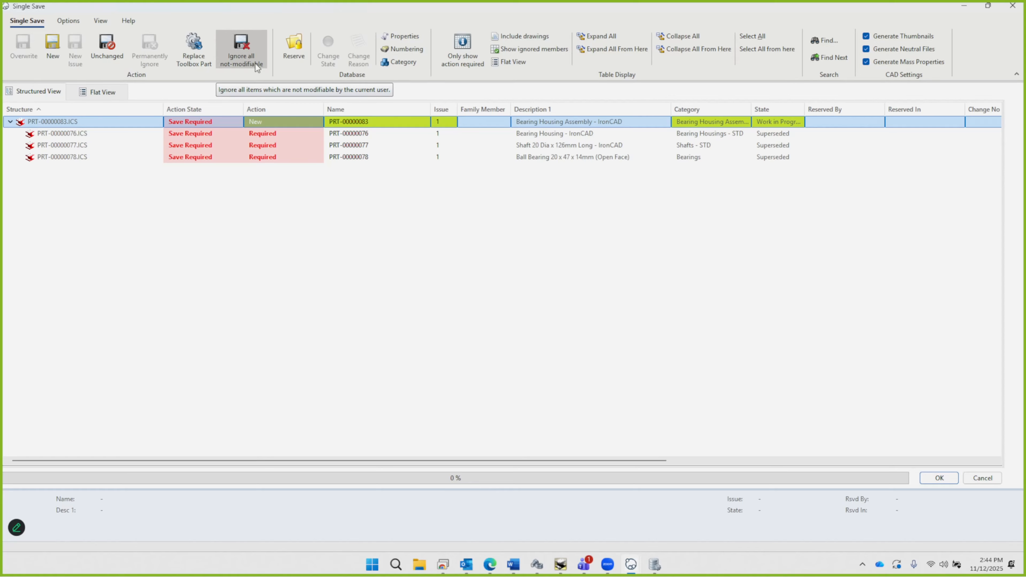
Step: Ignore all not-modifiable items in the save list and include the related drawings
{"action": "left_click", "coordinate": [232, 46]}
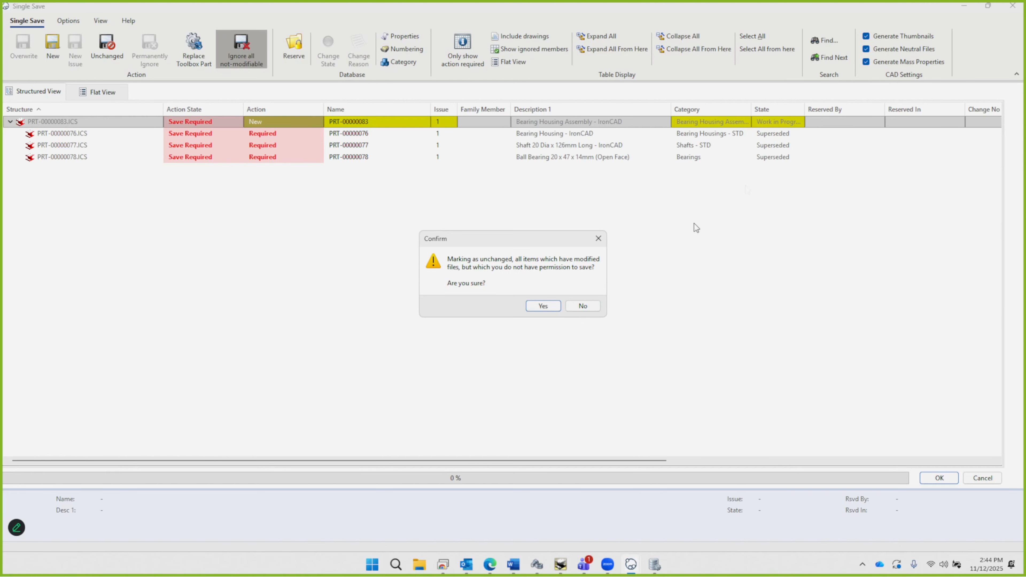
{"action": "left_click", "coordinate": [544, 306]}
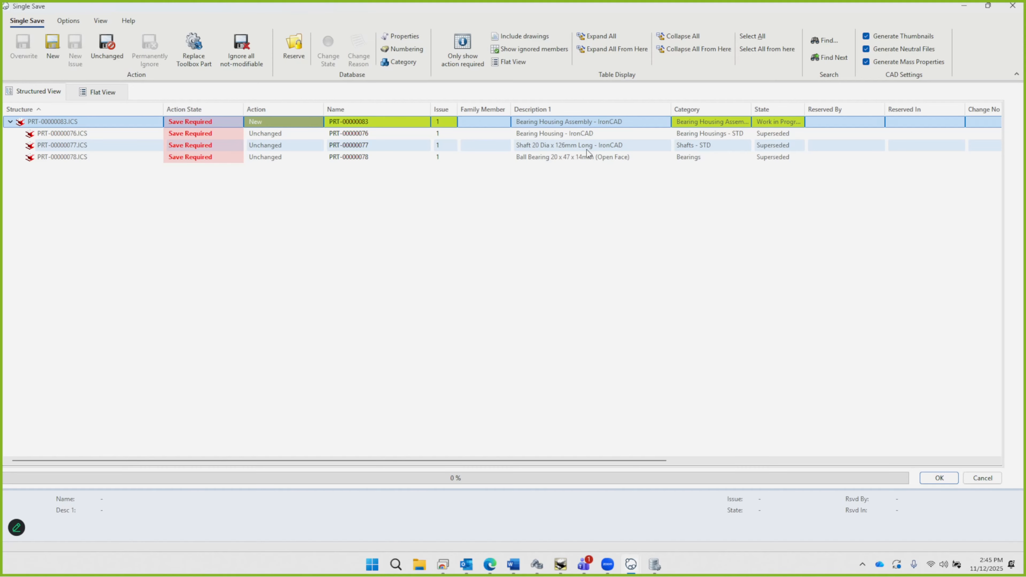
{"action": "left_click", "coordinate": [524, 37]}
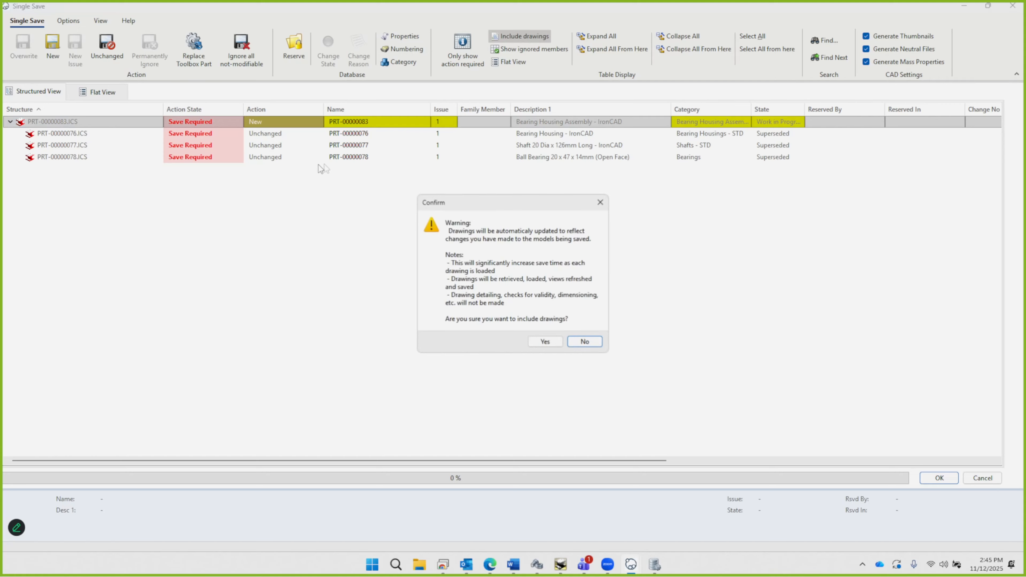
{"action": "left_click", "coordinate": [544, 341]}
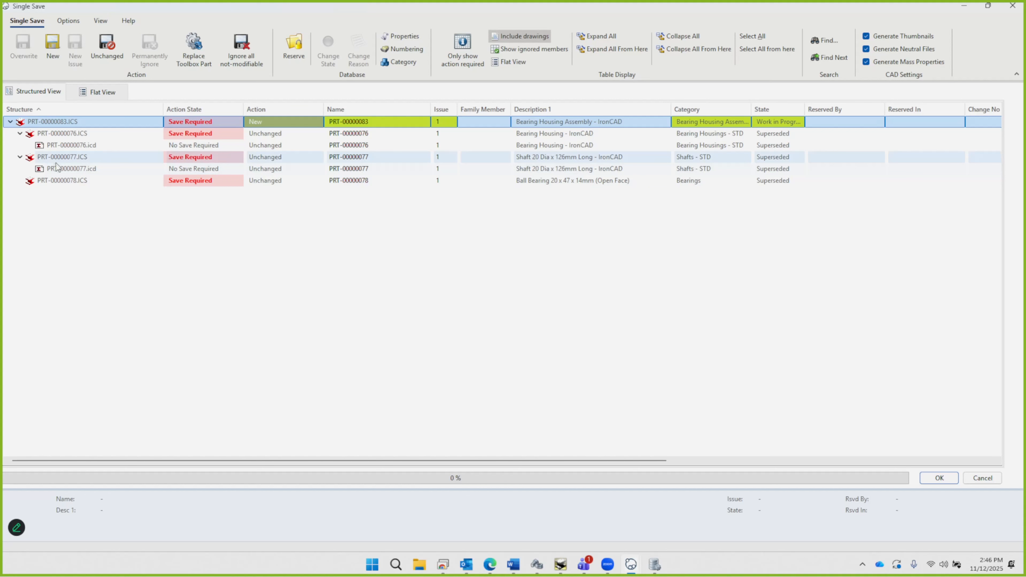
Step: View the save items as a flat list filtered to those requiring action, and cancel the save of PRT-00000083
{"action": "left_click", "coordinate": [97, 93]}
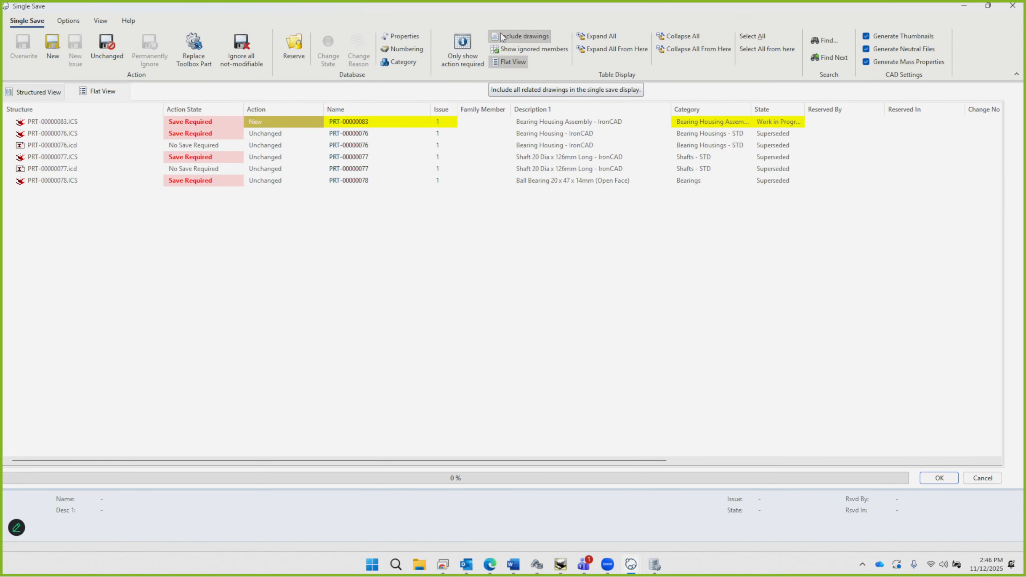
{"action": "left_click", "coordinate": [463, 55]}
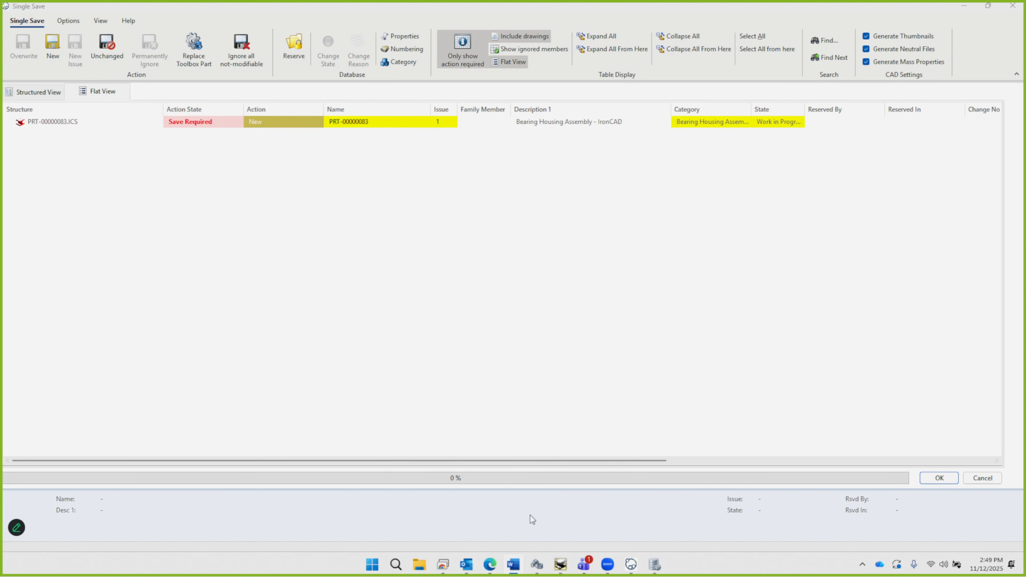
{"action": "left_click", "coordinate": [536, 565]}
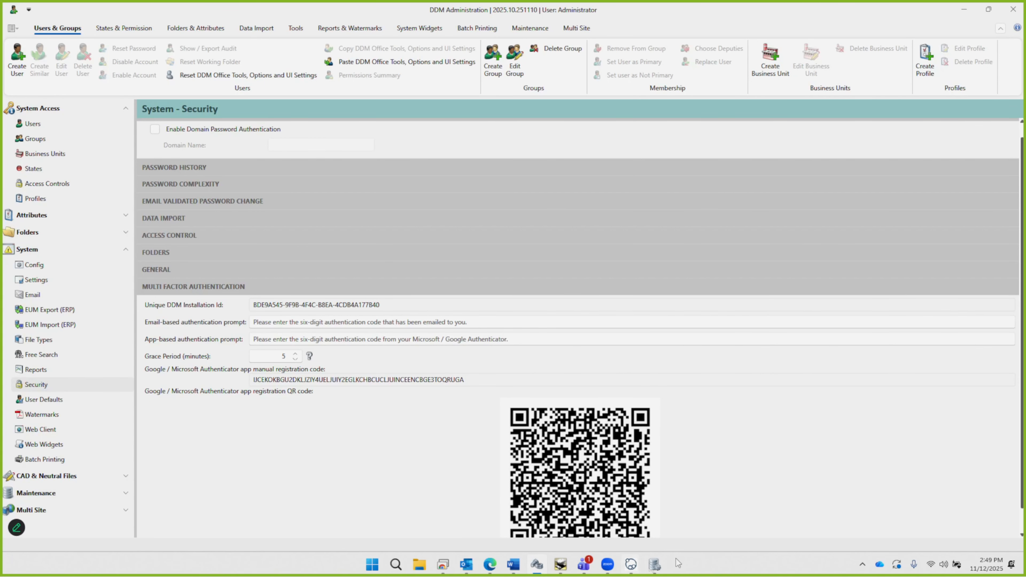
{"action": "left_click", "coordinate": [655, 566]}
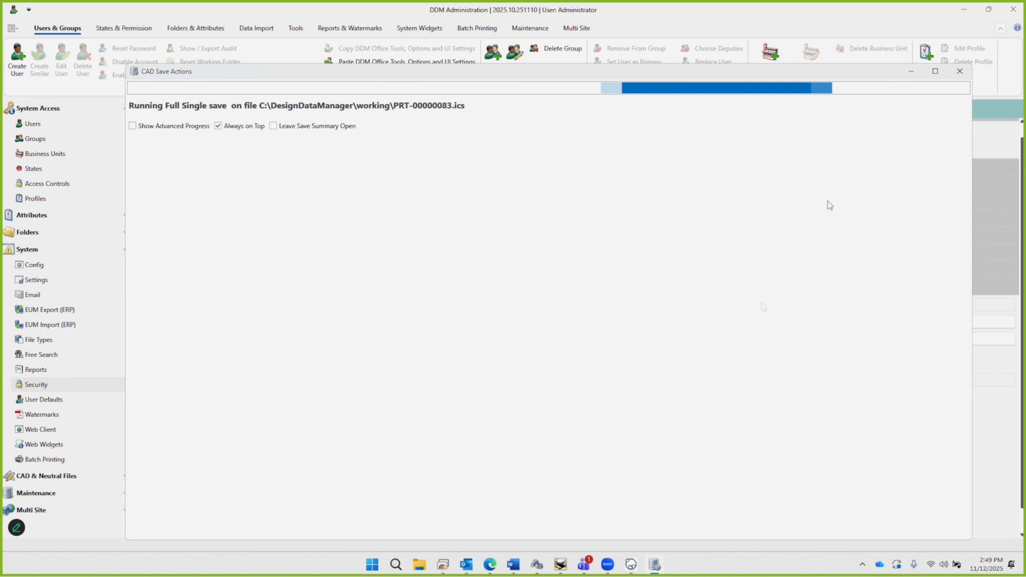
{"action": "mouse_move", "coordinate": [633, 567]}
{"action": "left_click", "coordinate": [689, 519]}
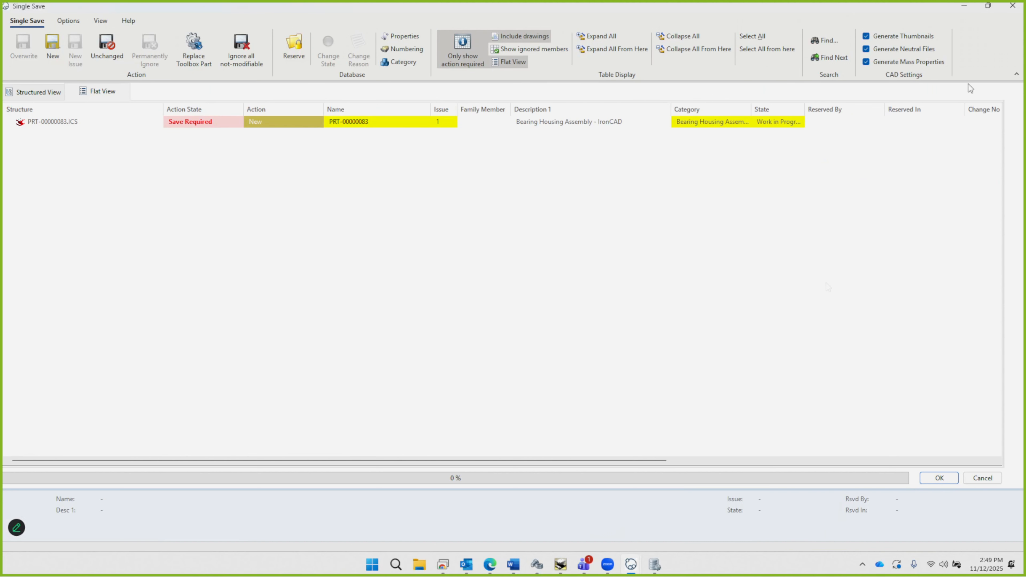
{"action": "left_click", "coordinate": [982, 478]}
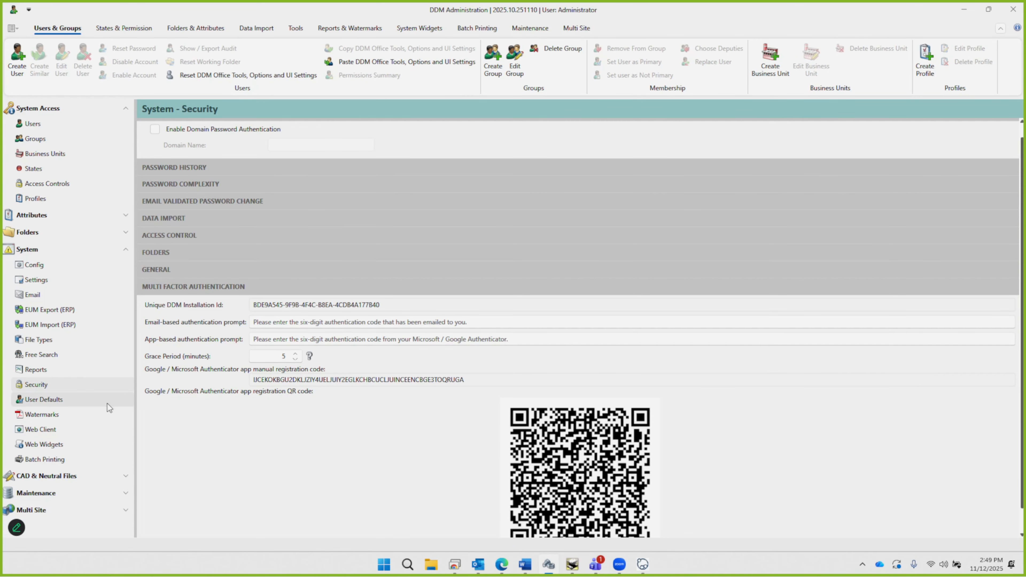
Step: Open the Parts created web widget for editing in DDM Administration
{"action": "left_click", "coordinate": [53, 444]}
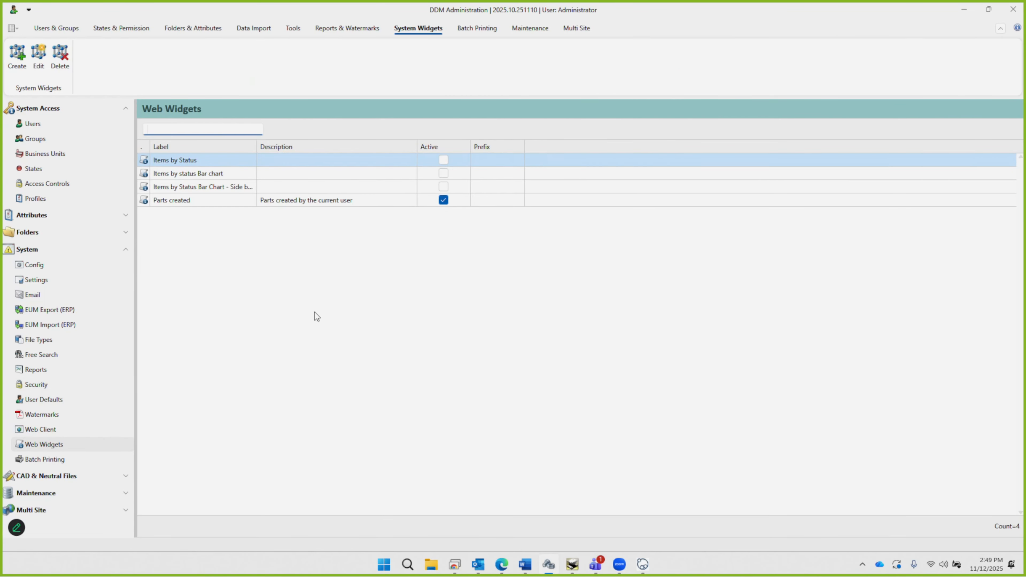
{"action": "left_click", "coordinate": [198, 202]}
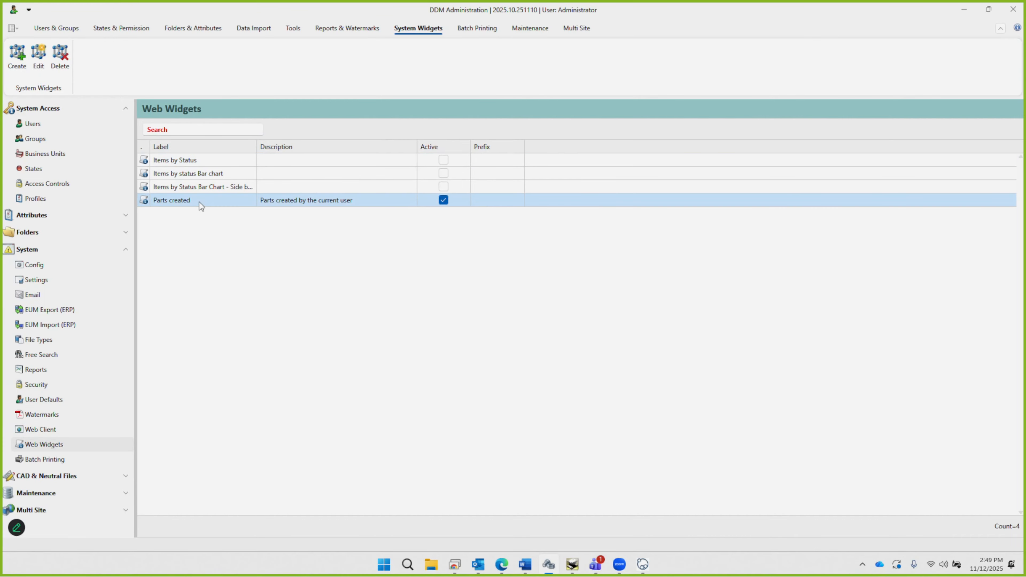
{"action": "right_click", "coordinate": [199, 202]}
{"action": "left_click", "coordinate": [231, 229]}
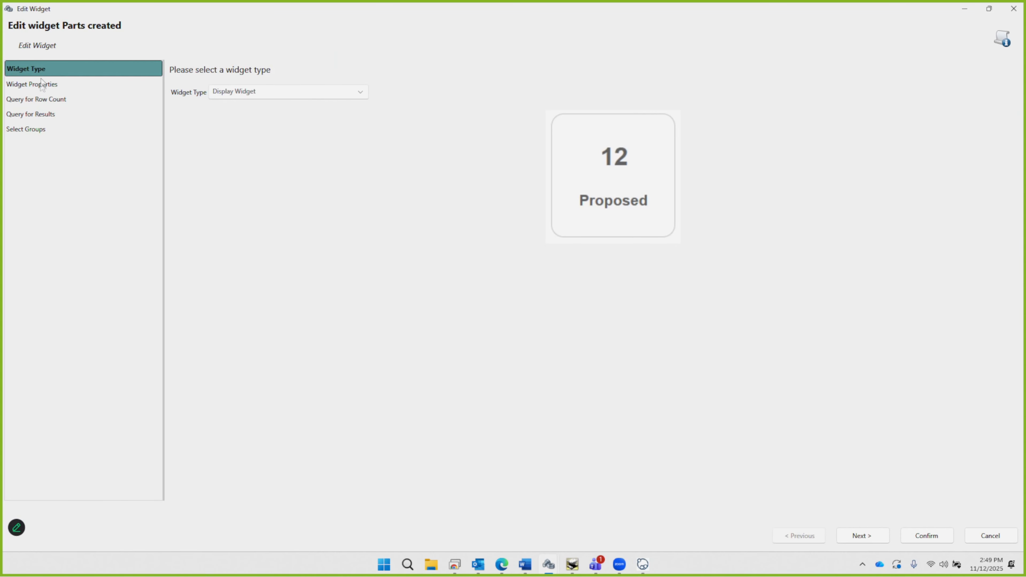
Step: Review the Parts created widget's row-count query and results query, checking how each filters by the current user
{"action": "left_click", "coordinate": [32, 101]}
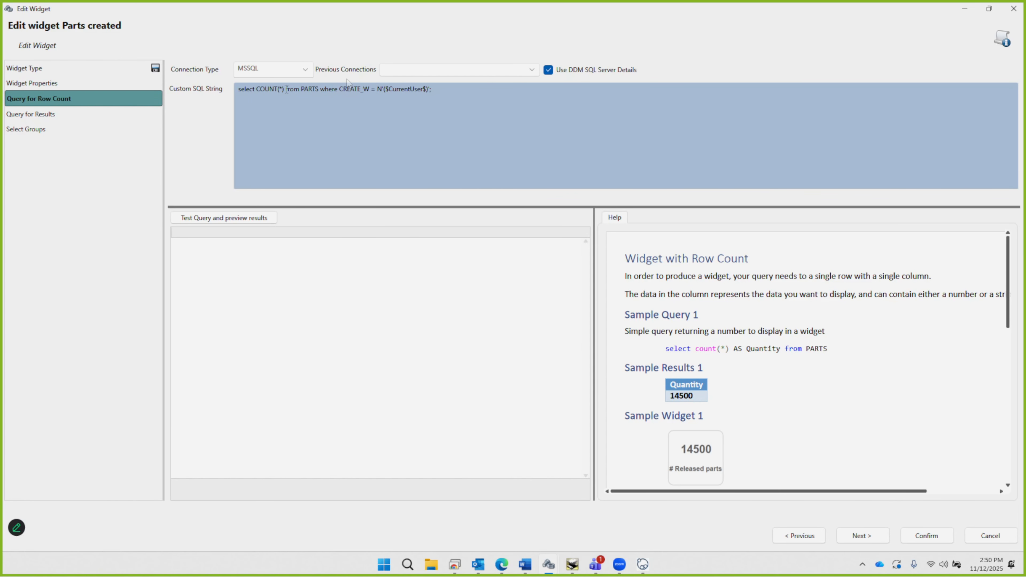
{"action": "left_click", "coordinate": [39, 115]}
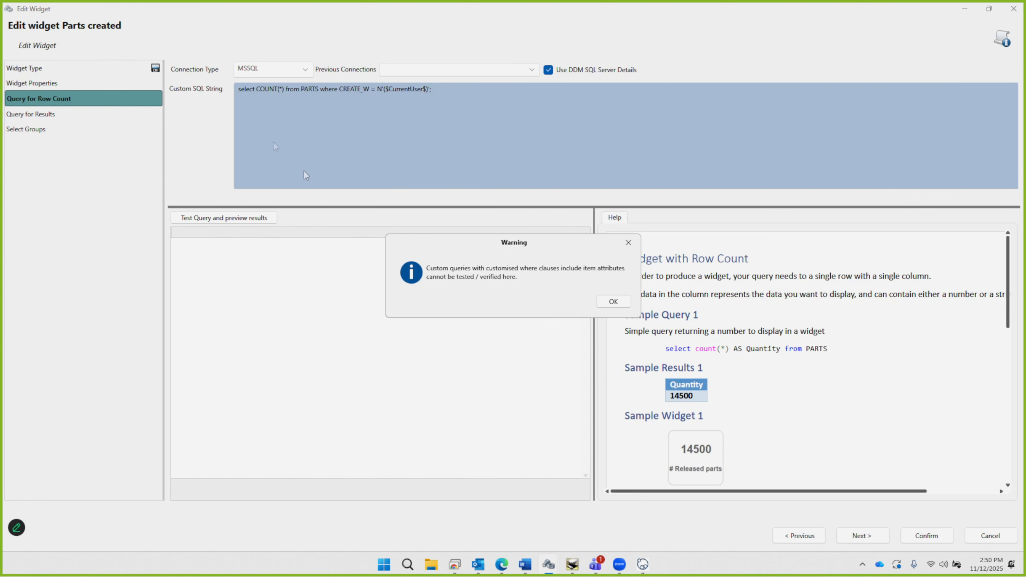
{"action": "left_click", "coordinate": [613, 302]}
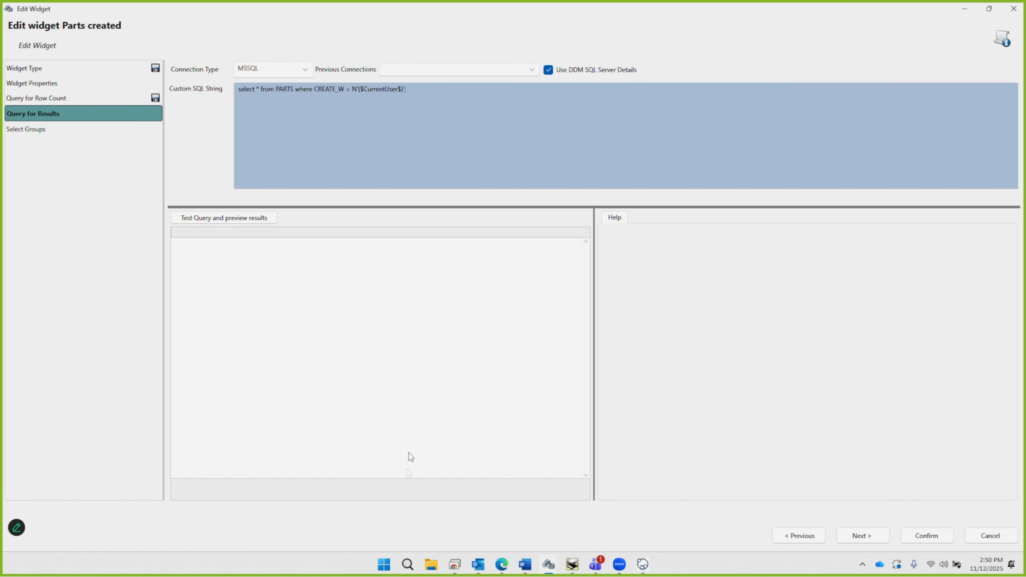
Step: Switch to DDM Web in the browser and view the items behind the Parts created and My Folders widgets
{"action": "left_click", "coordinate": [502, 564]}
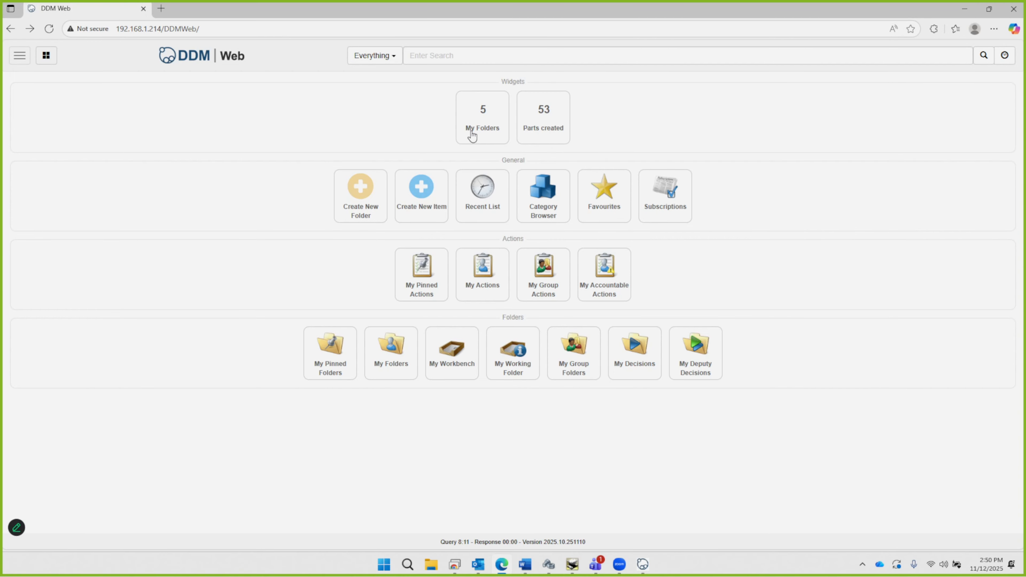
{"action": "left_click", "coordinate": [550, 125]}
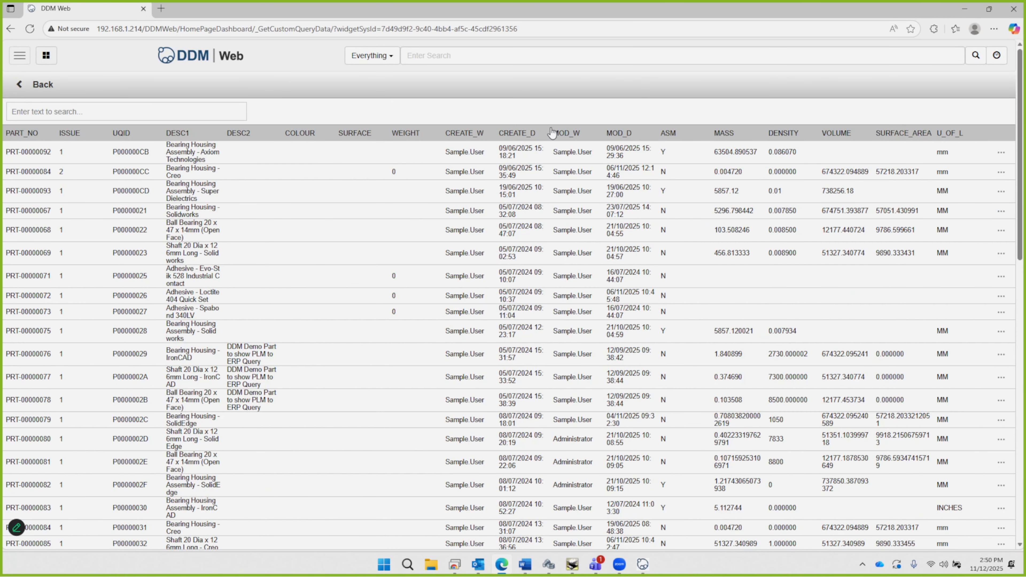
{"action": "left_click", "coordinate": [29, 86]}
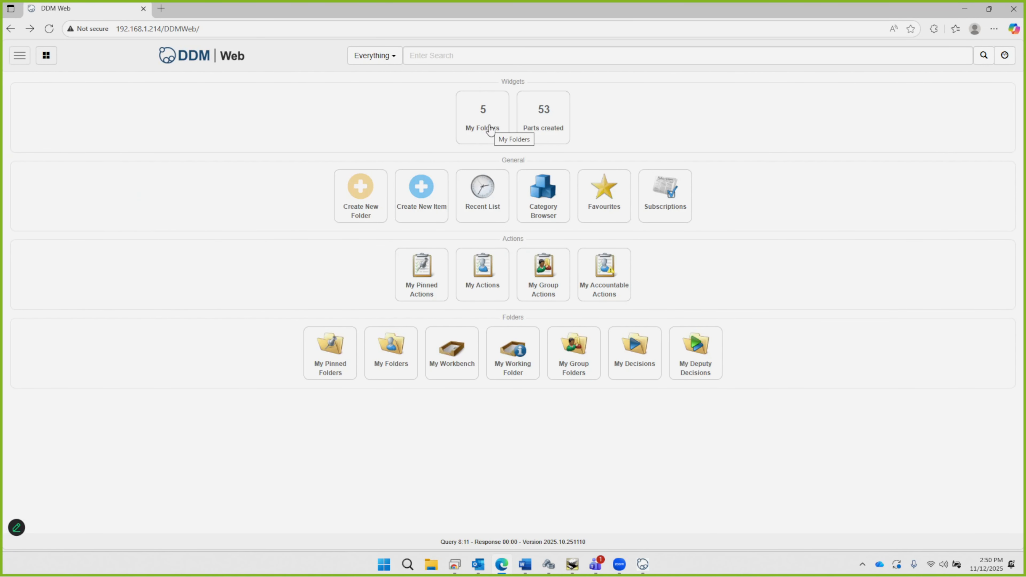
{"action": "left_click", "coordinate": [490, 129]}
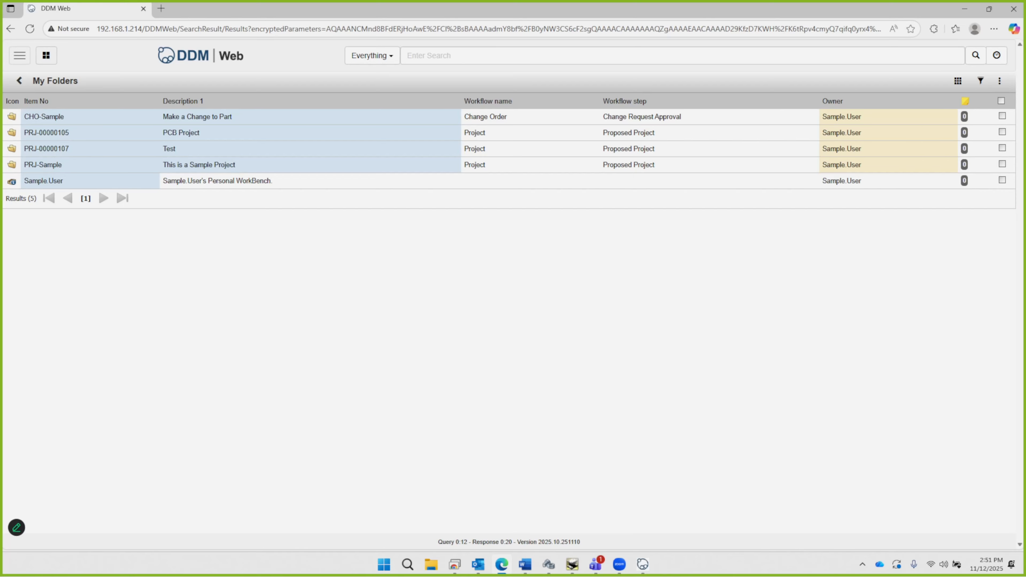
Step: Restrict the DDM Web search to Assemblies and run it without search text
{"action": "left_click", "coordinate": [390, 59]}
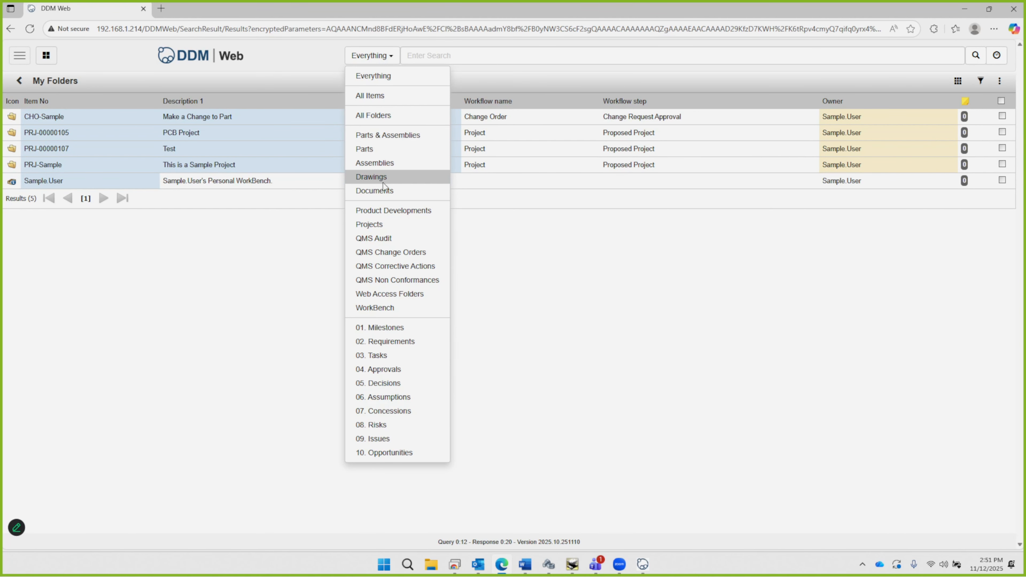
{"action": "left_click", "coordinate": [379, 163]}
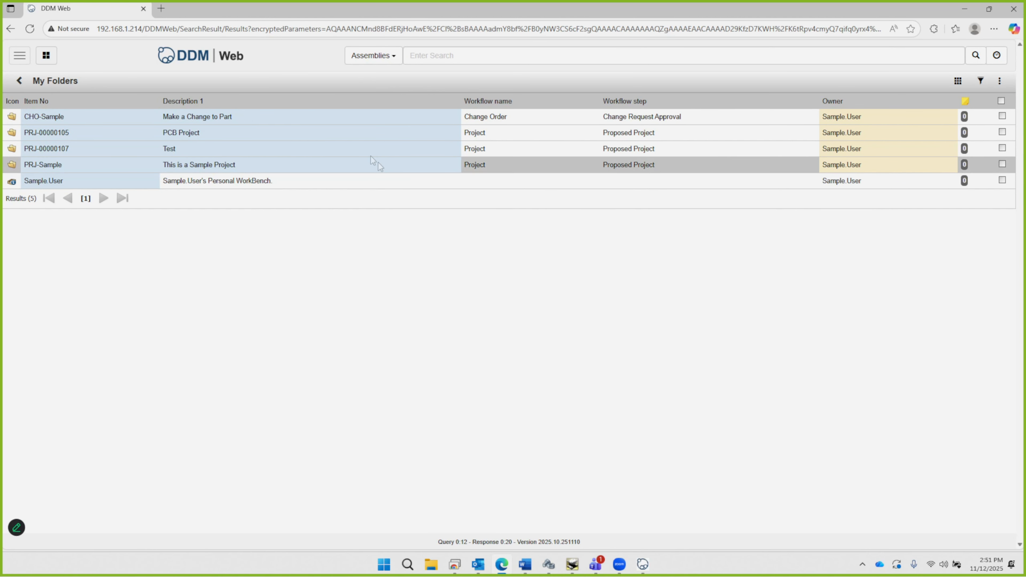
{"action": "left_click", "coordinate": [975, 57]}
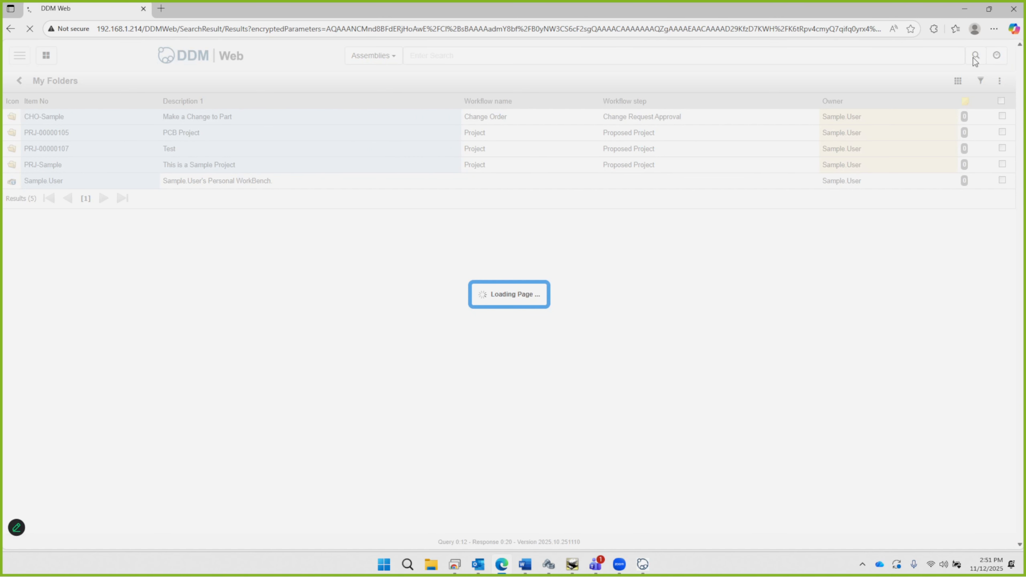